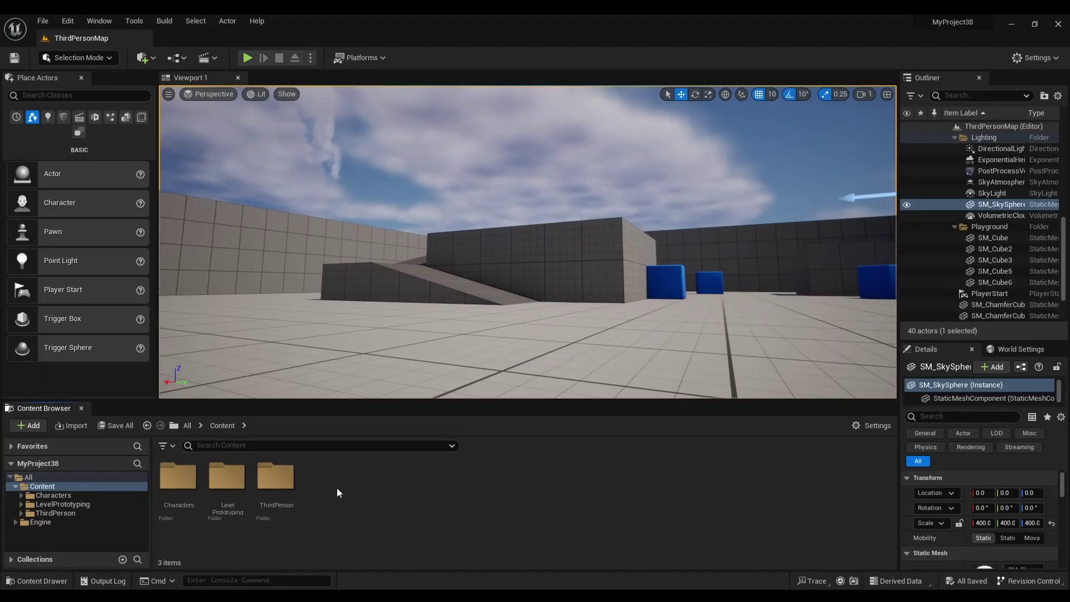
Import the video file from the desktop into the Content folder.
click(1037, 26)
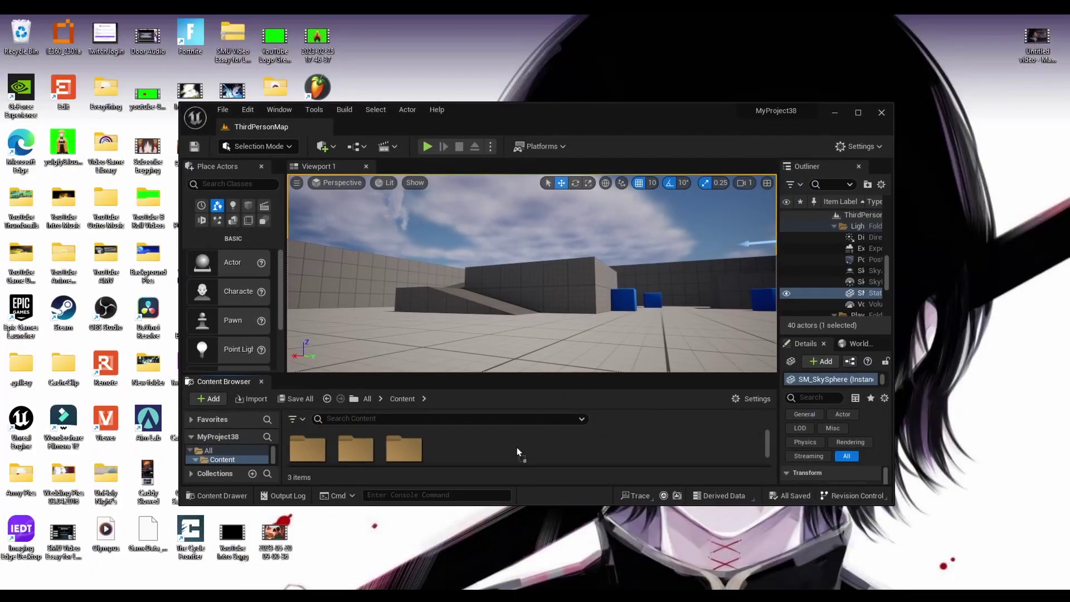
drag(518, 452, 519, 450)
click(858, 115)
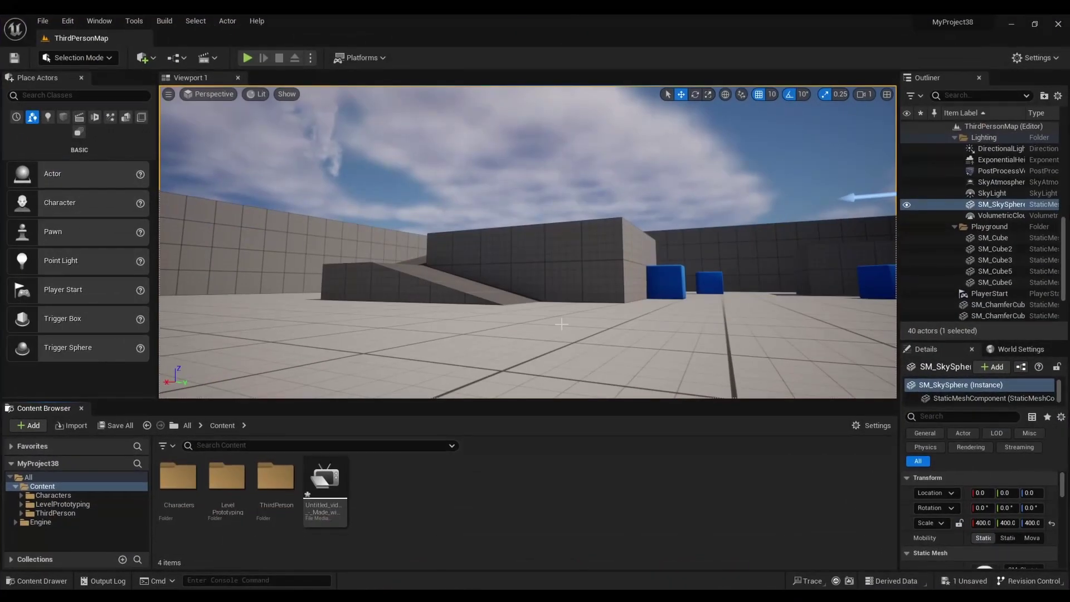
Create a new Media Player asset with a linked video Media Texture.
right_click(379, 487)
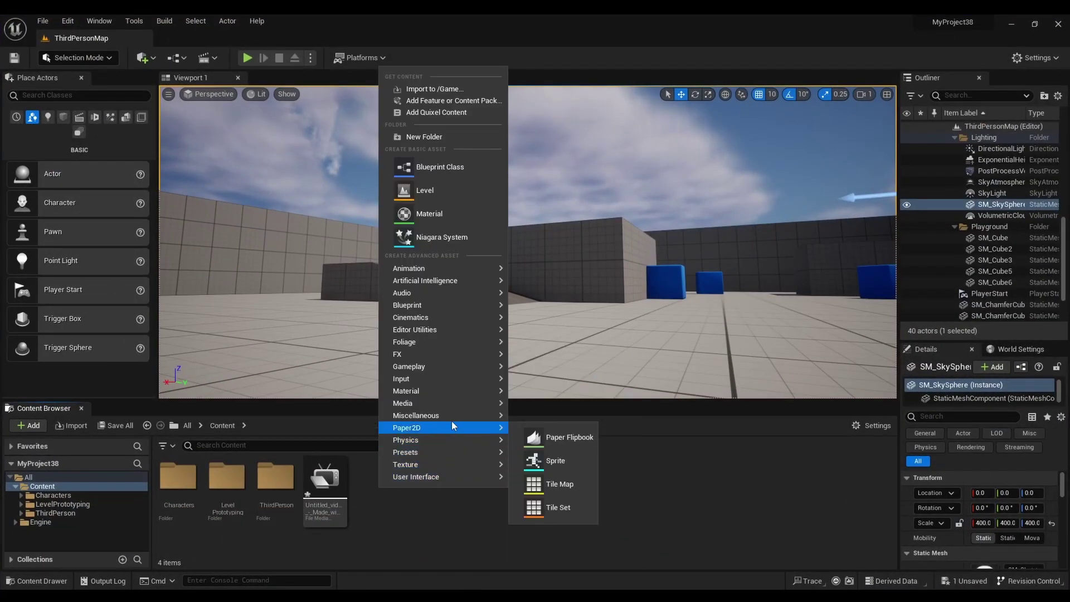
mouse_move(462, 396)
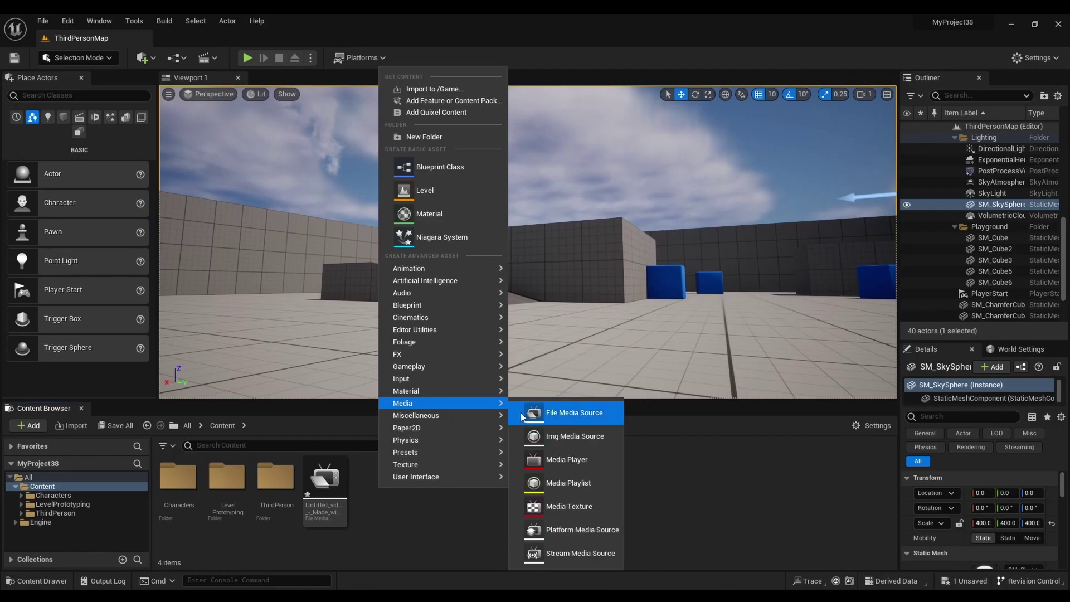
click(563, 459)
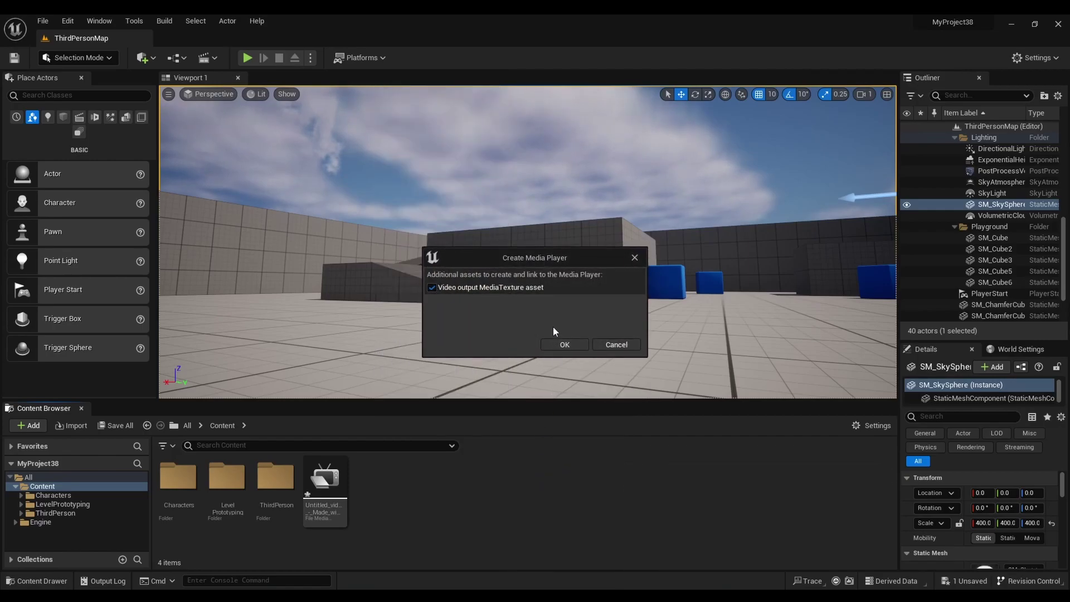
click(565, 344)
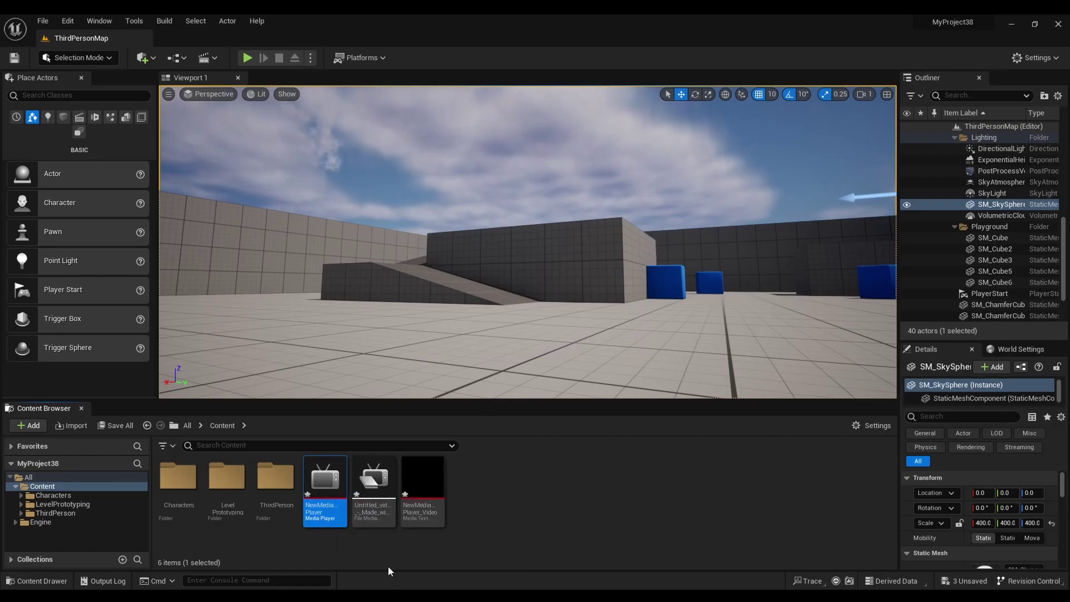
Load the video into NewMediaPlayer and set the preview scale to Fill.
double_click(331, 493)
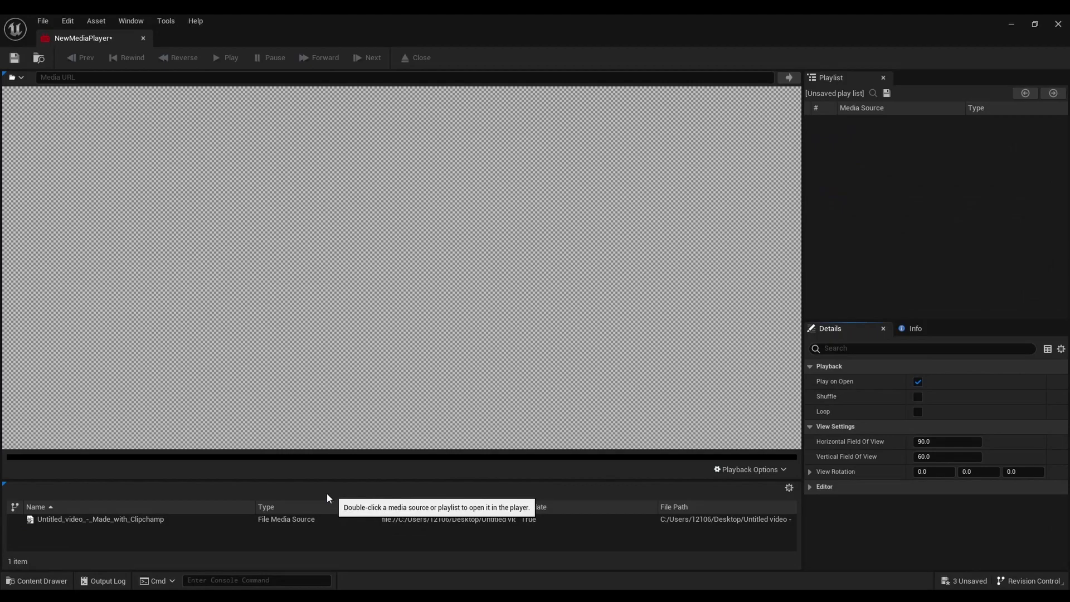
double_click(291, 520)
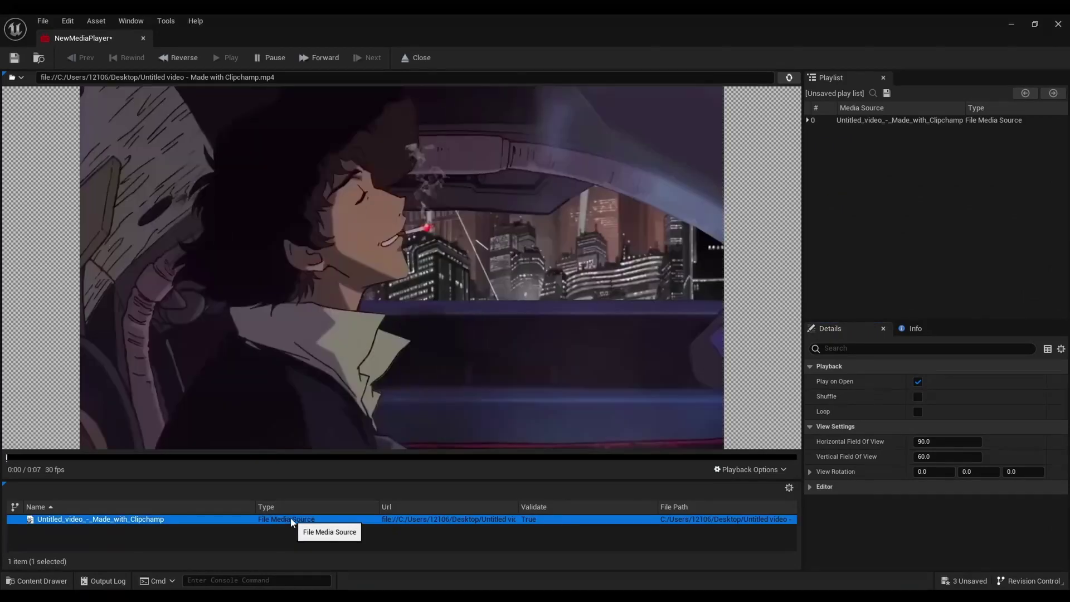
click(786, 470)
mouse_move(795, 437)
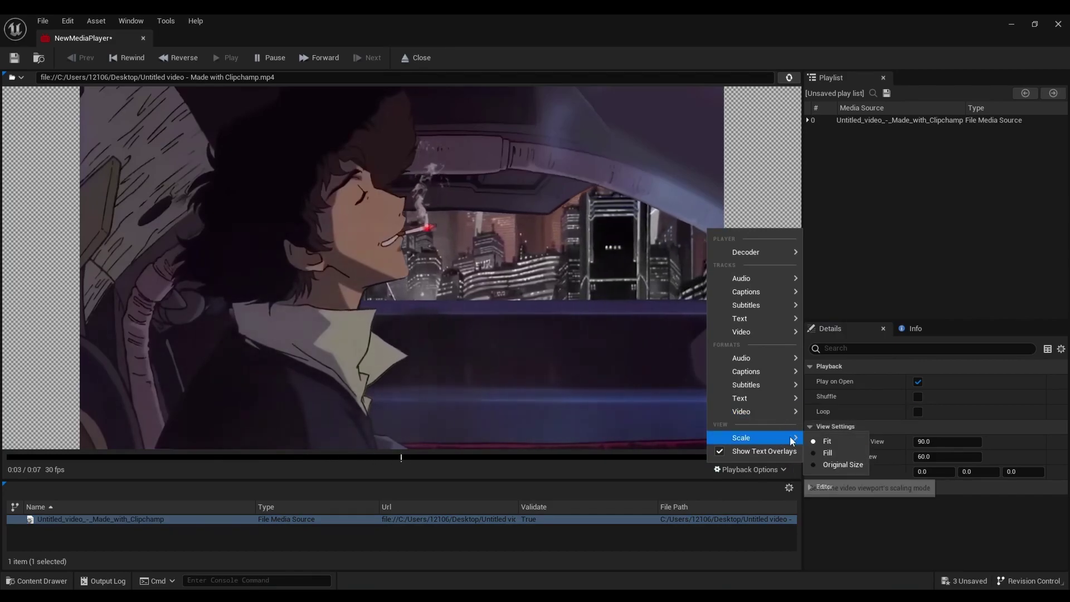
click(828, 453)
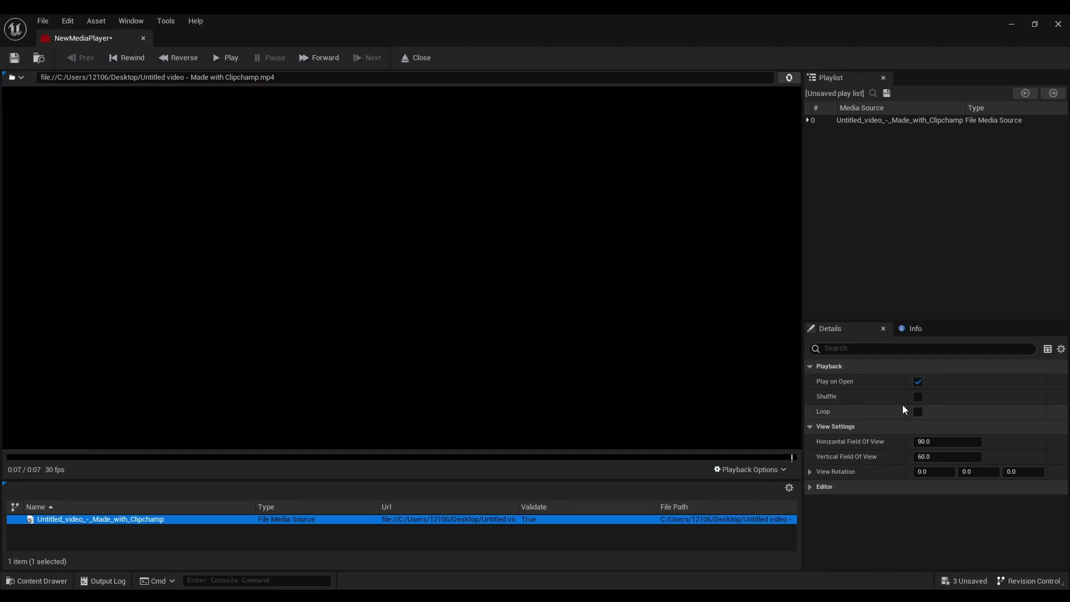
Enable Loop, test the looping playback, and save the media player.
click(917, 411)
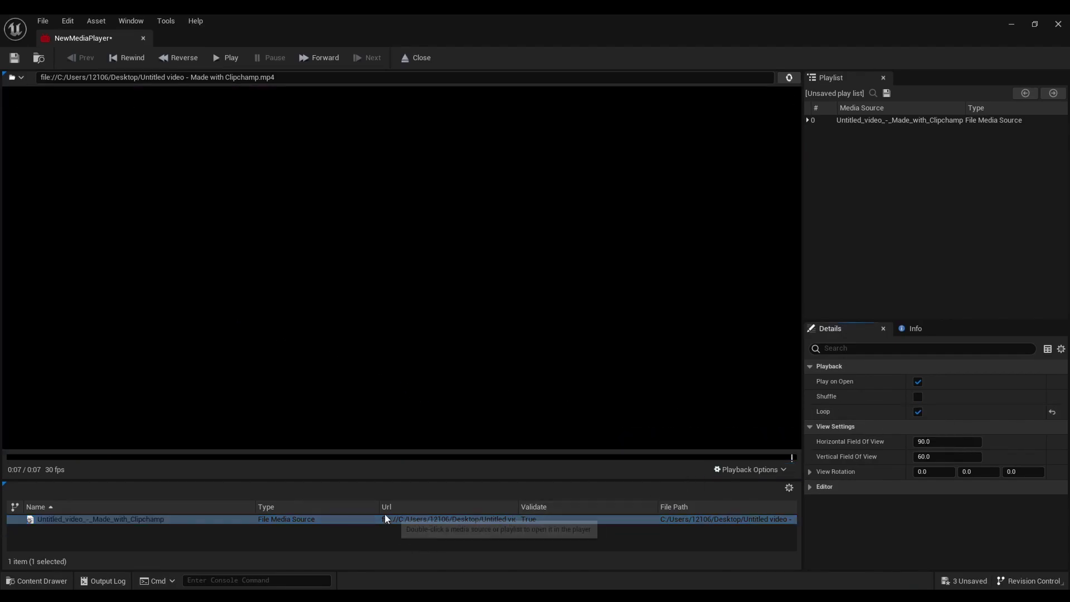
click(217, 59)
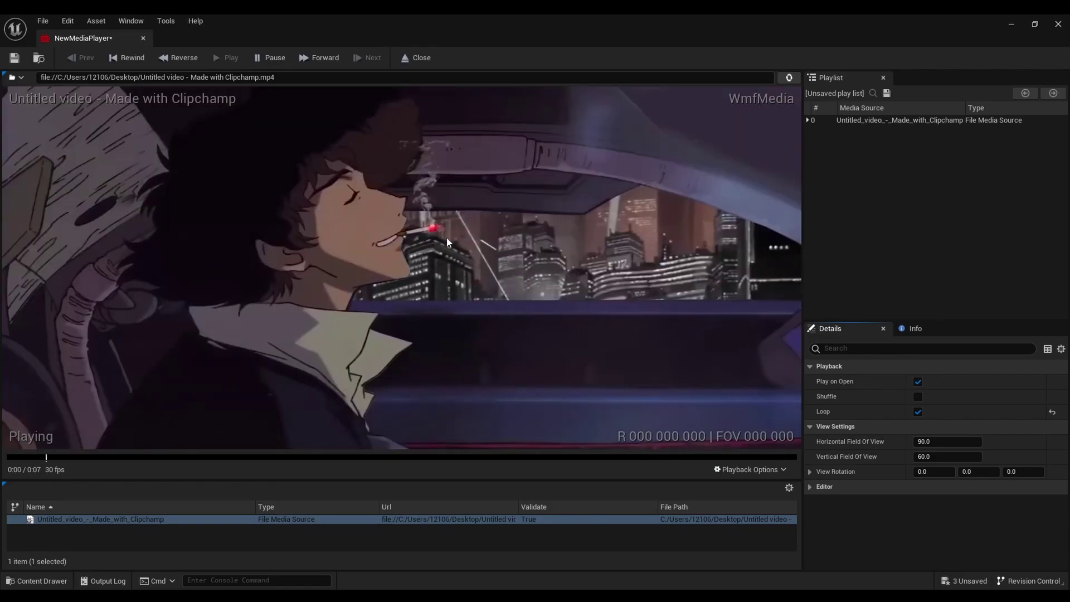
click(270, 57)
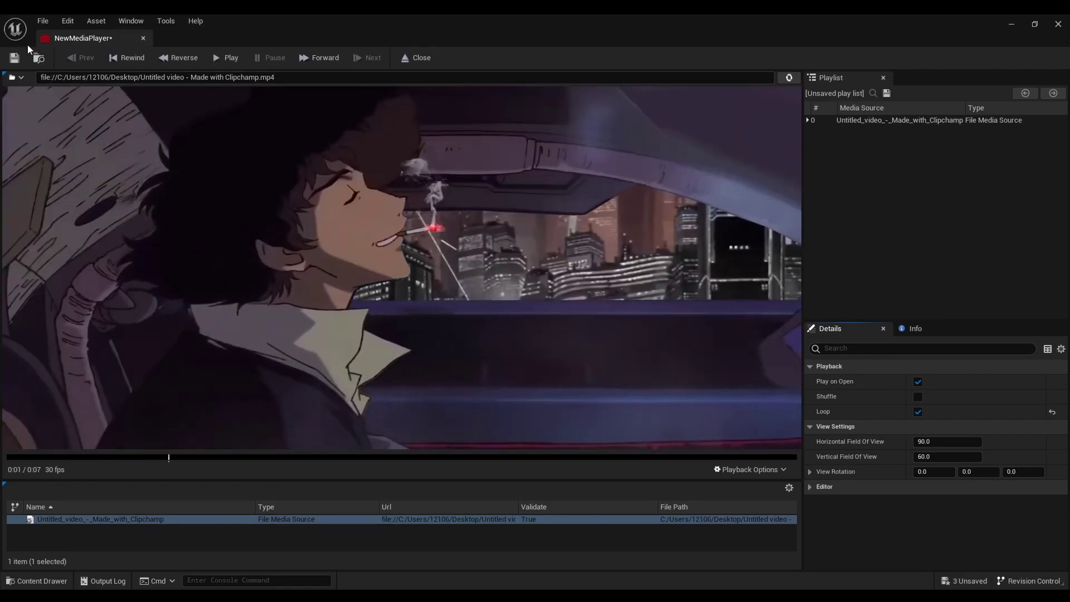
click(15, 57)
Create the material NewMediaPlayer_Video_Mat from the NewMediaPlayer_Video texture.
click(142, 38)
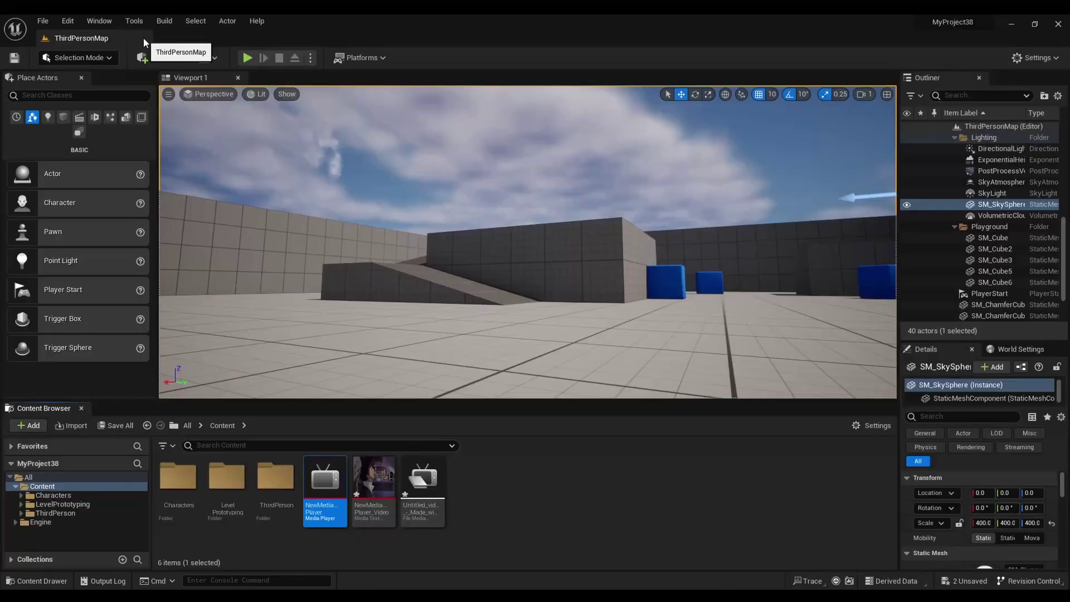
click(376, 479)
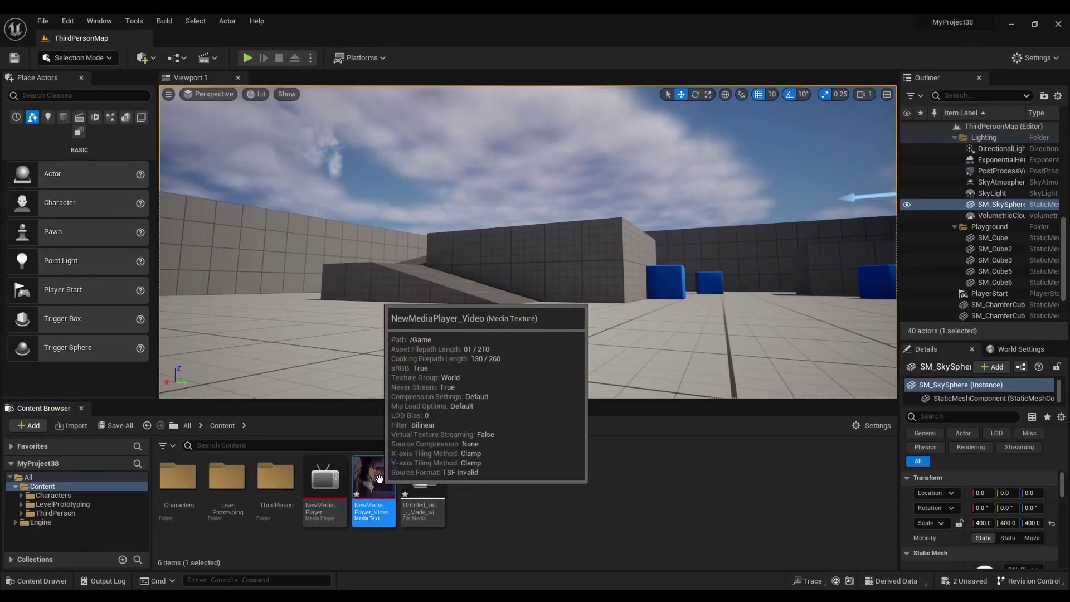
right_click(380, 478)
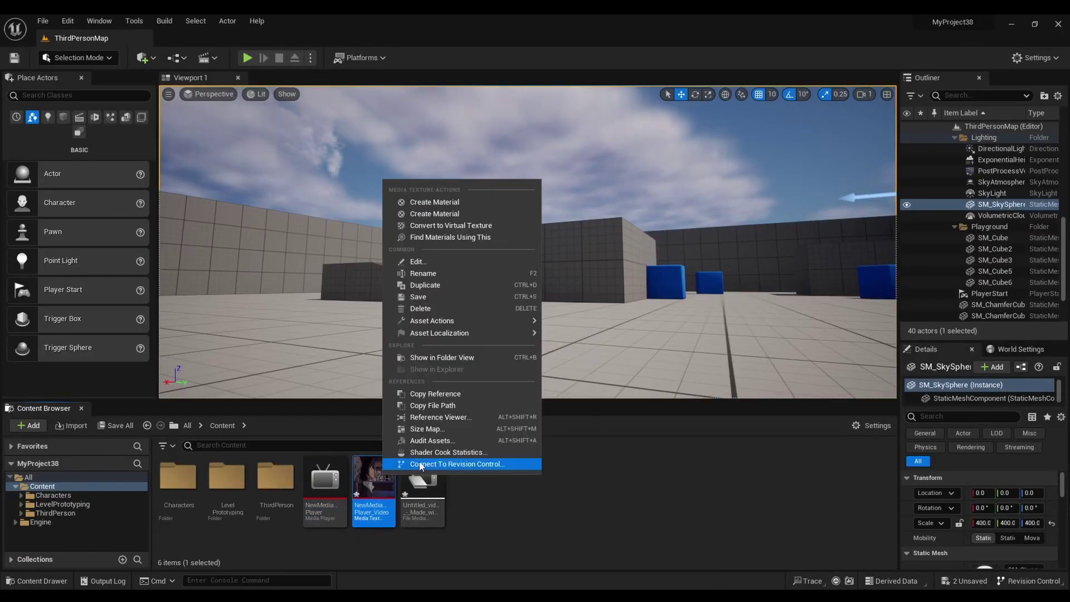
click(465, 201)
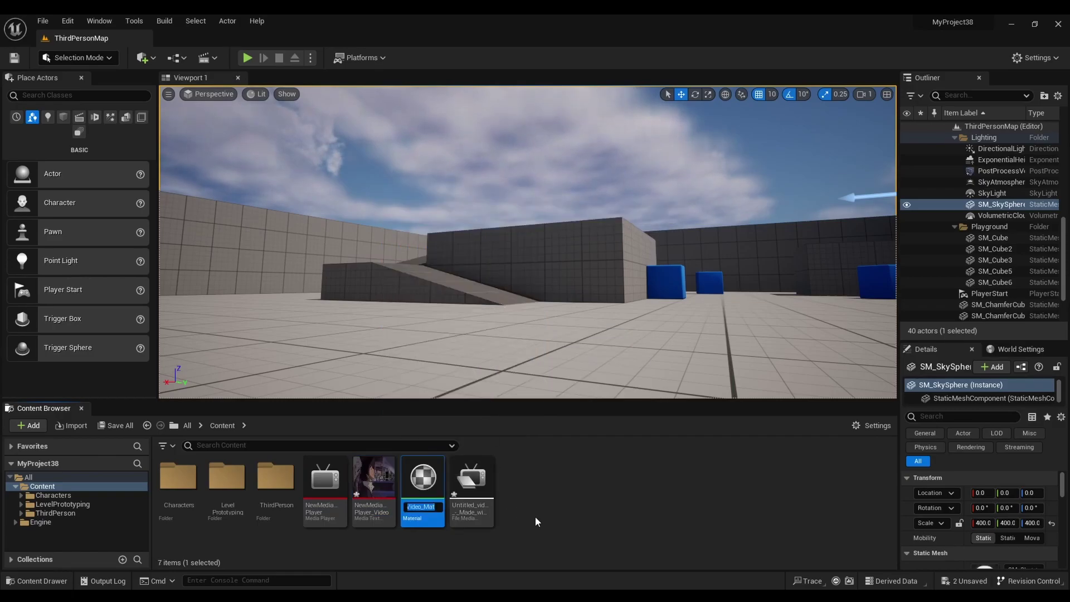
key(Return)
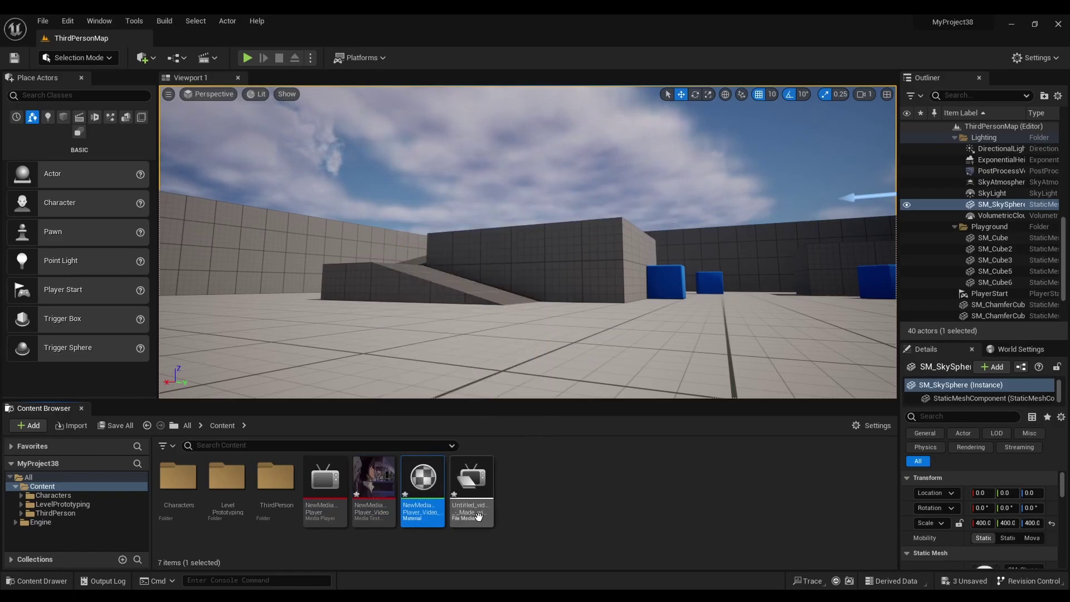
Wire the Texture Sample RGB into Emissive Color and save the material.
double_click(427, 489)
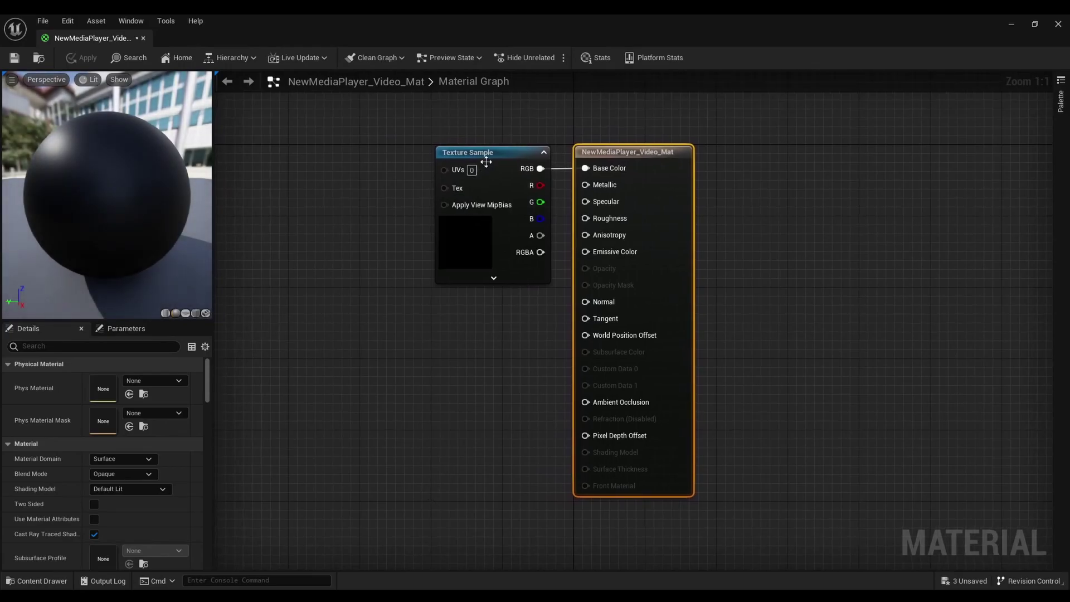
drag(486, 161, 502, 215)
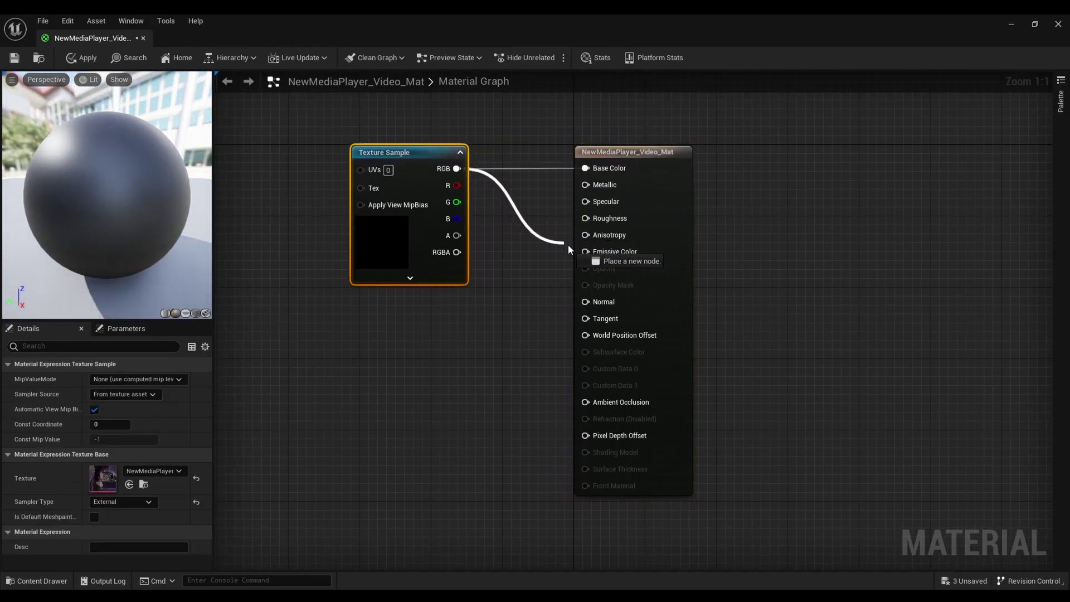
drag(569, 245, 586, 251)
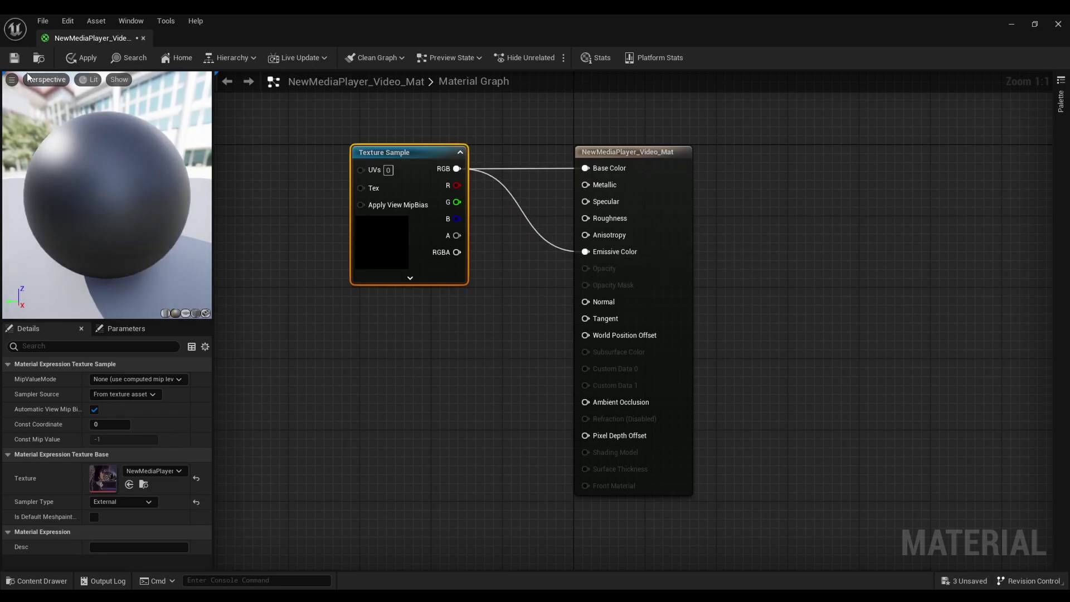
click(13, 60)
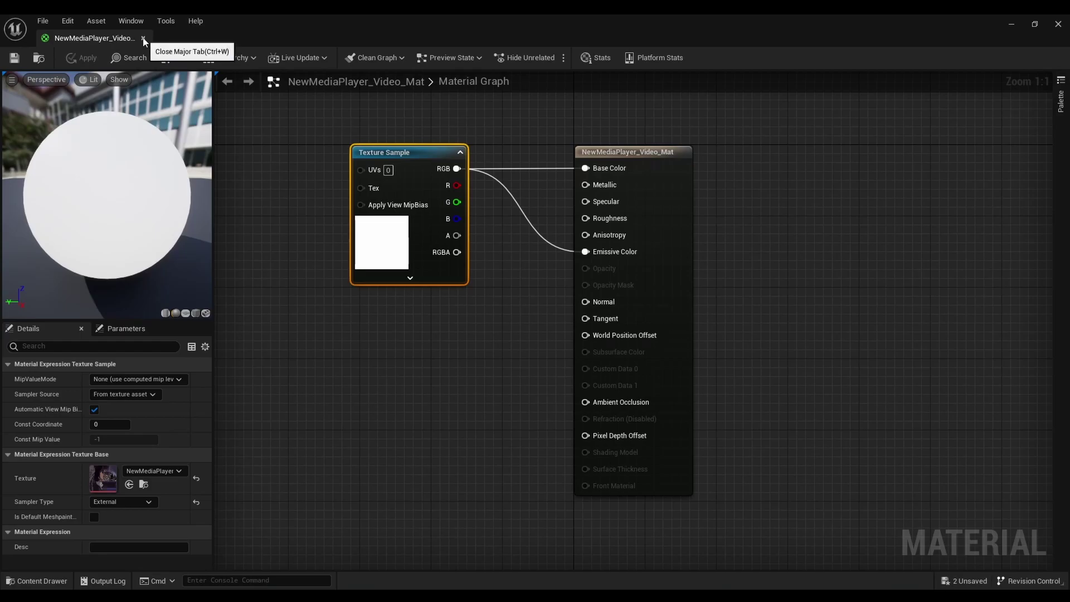
click(143, 38)
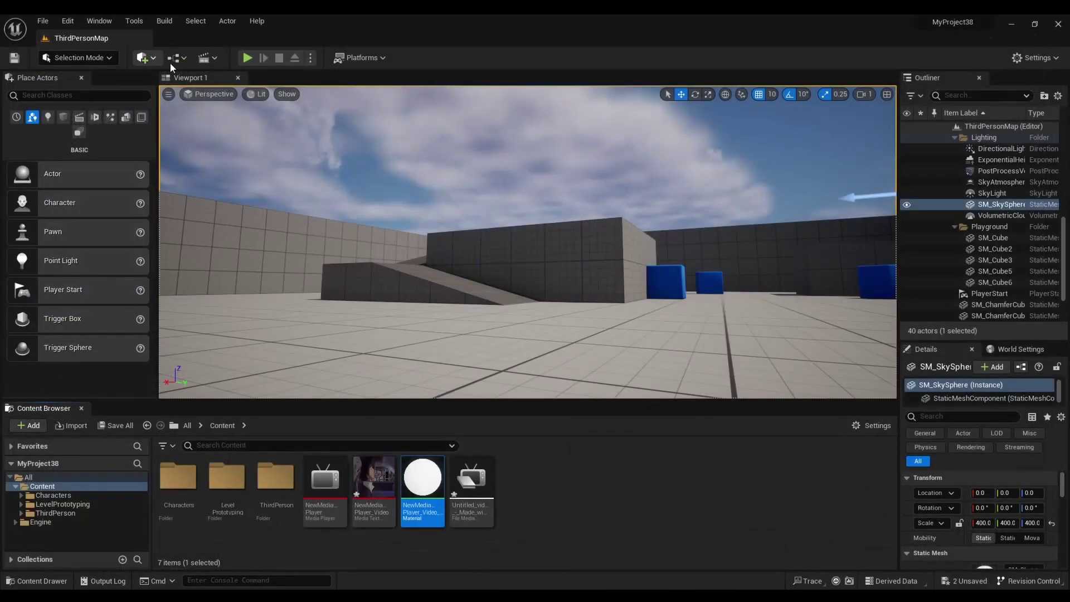
Create NewWidgetBlueprint with User Widget as its parent class.
right_click(531, 477)
mouse_move(563, 471)
click(730, 564)
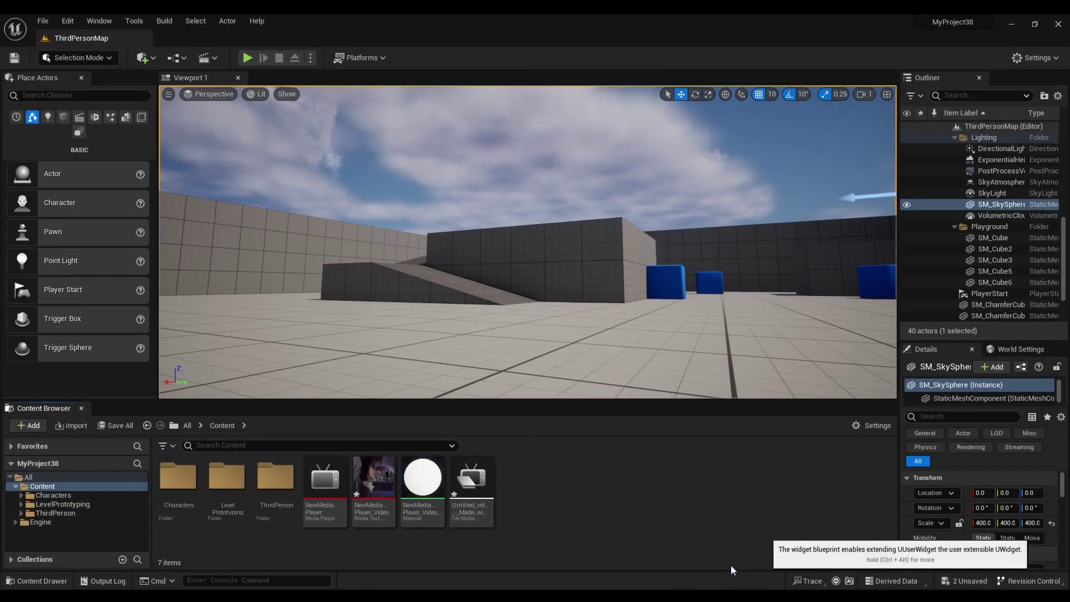
click(424, 216)
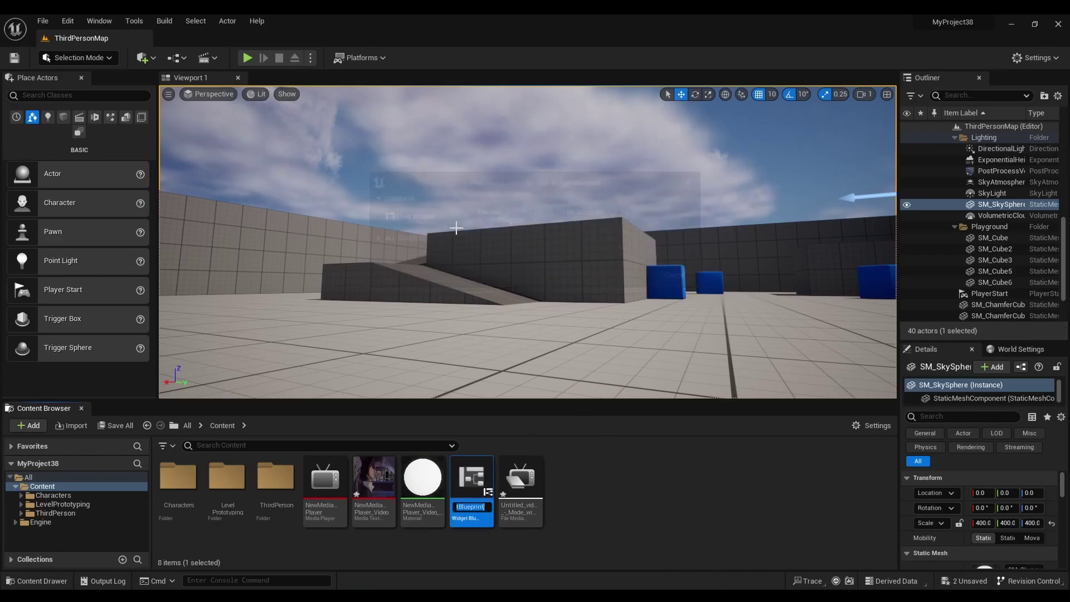
double_click(474, 483)
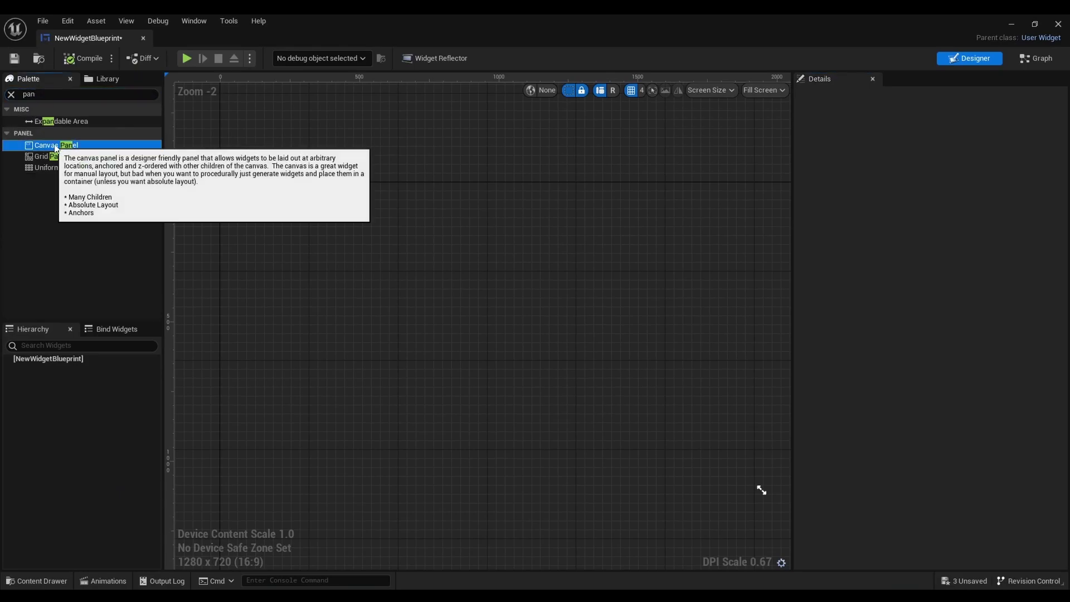
Add a Canvas Panel with an Image stretched to about 1917.8 x 1081.05.
drag(50, 145, 385, 250)
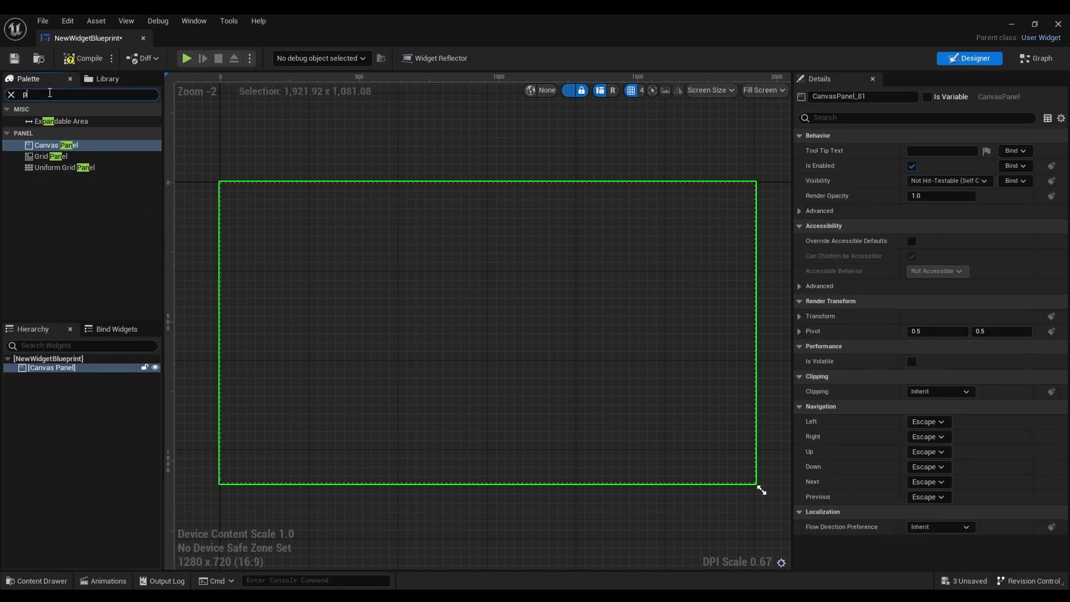
key(BackSpace)
text(image)
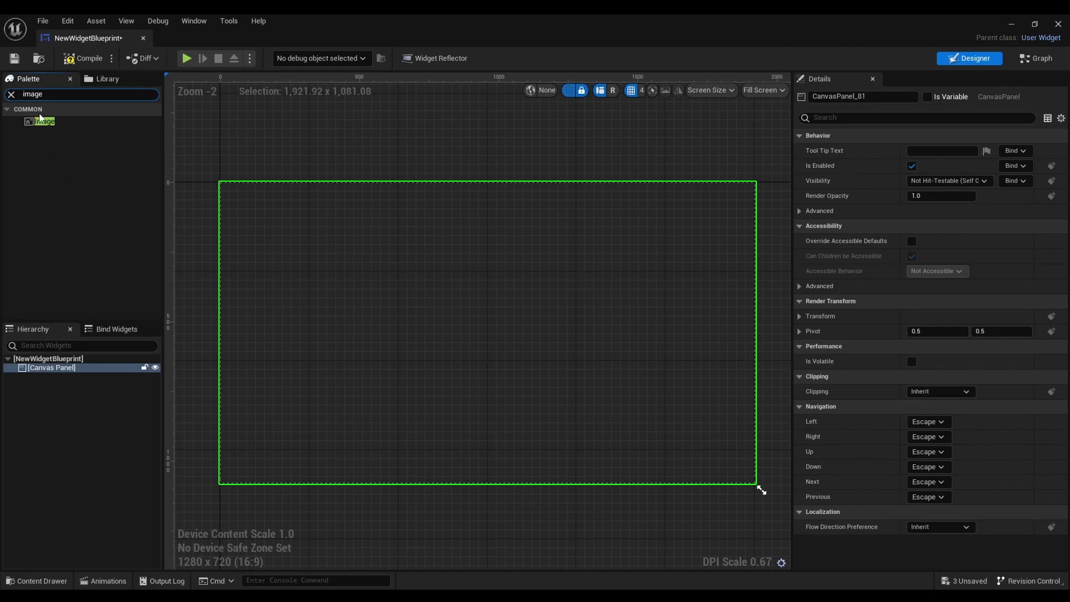
drag(40, 119, 72, 273)
drag(50, 362, 58, 370)
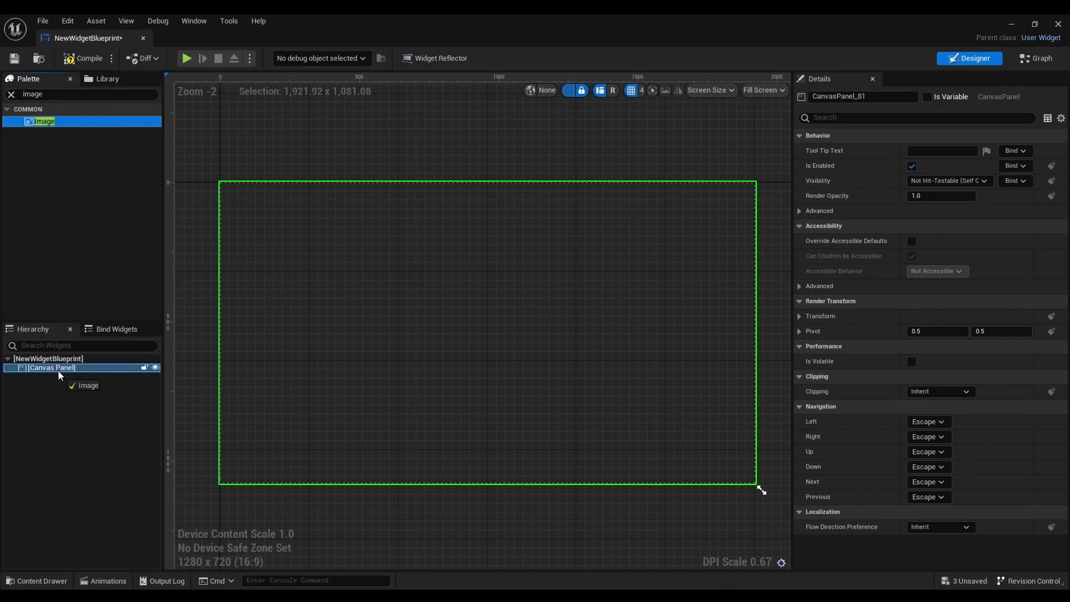
click(237, 188)
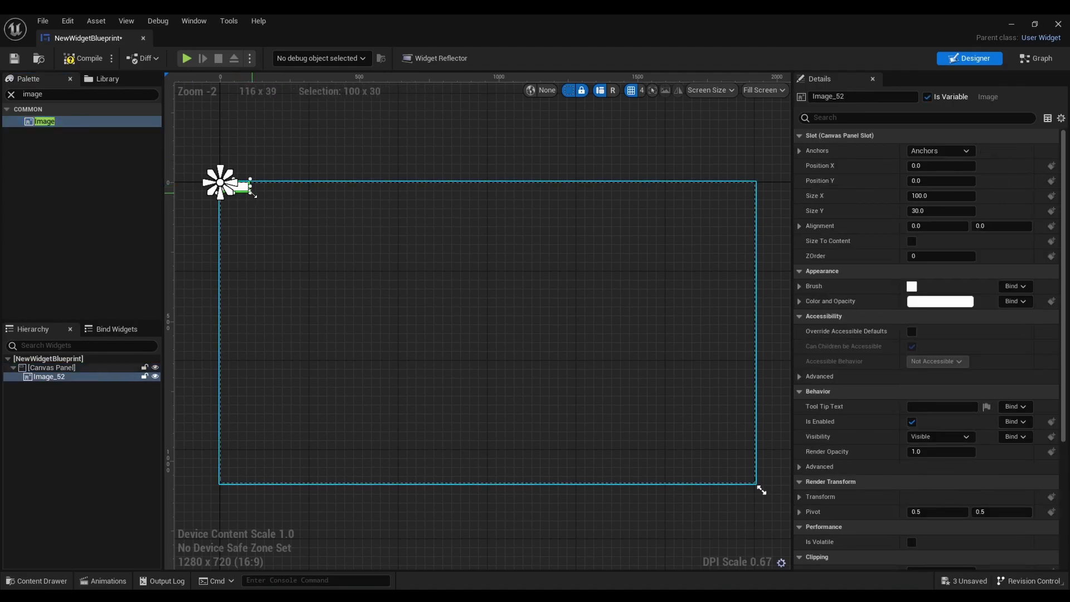
drag(252, 193, 758, 487)
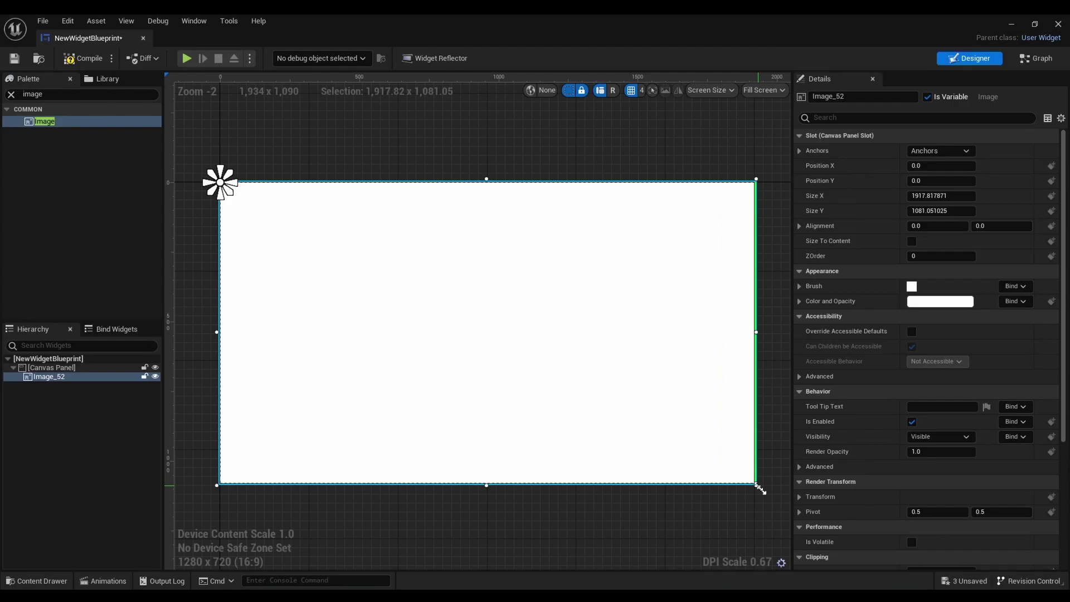
right_drag(604, 416, 599, 393)
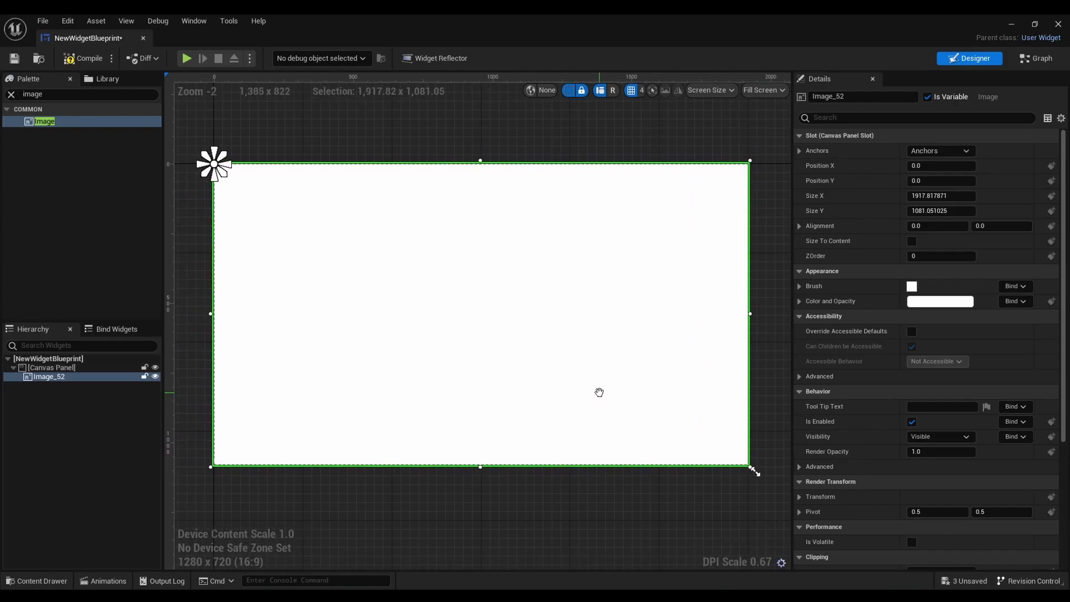
Anchor Image_52 to the canvas centre and compile NewWidgetBlueprint.
click(951, 150)
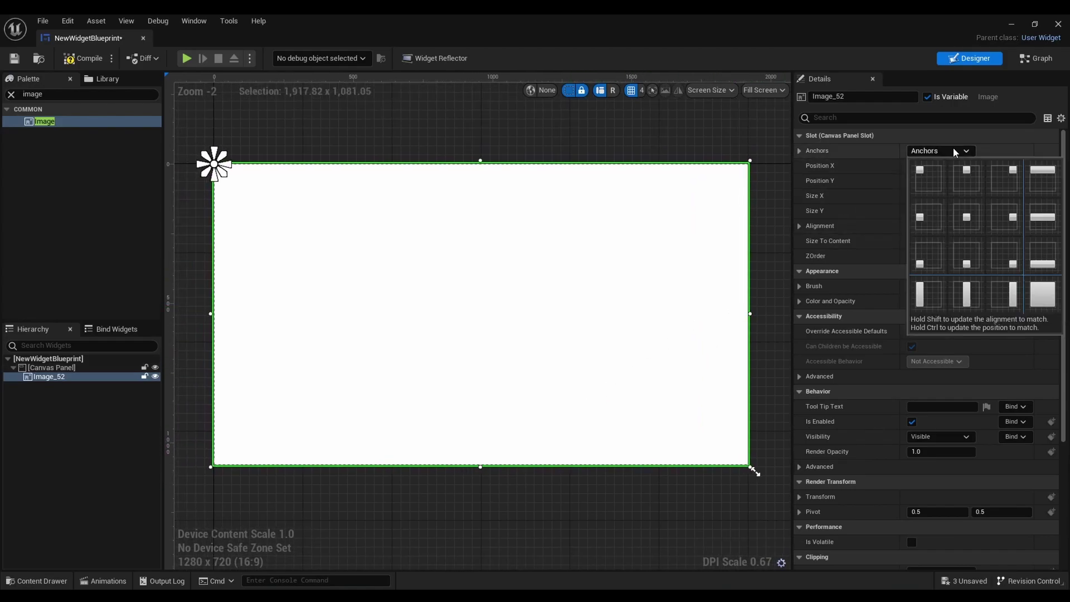
click(970, 223)
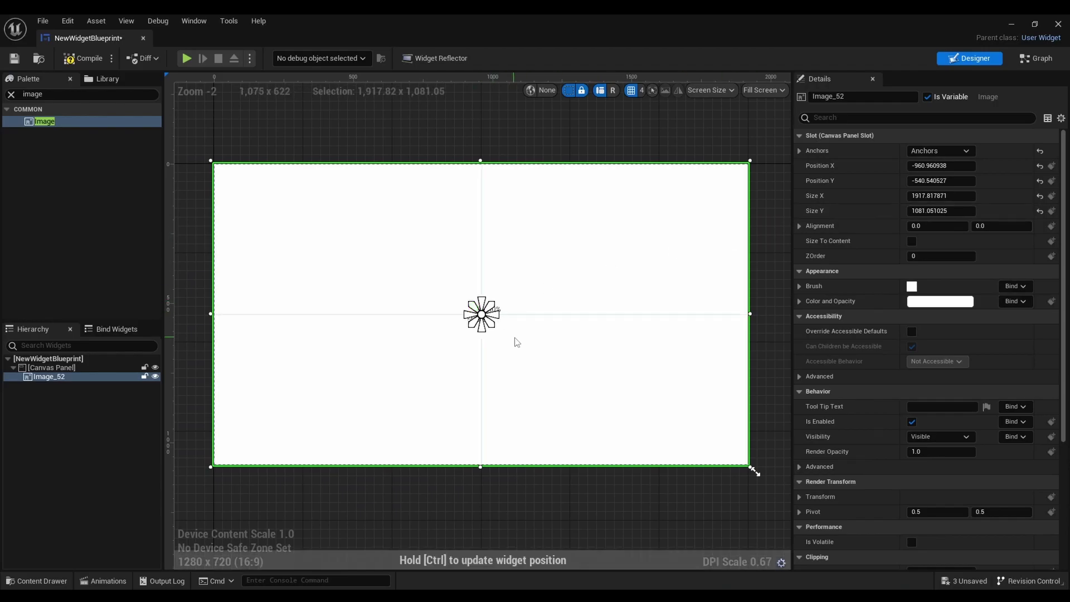
mouse_move(565, 360)
right_down()
mouse_move(601, 367)
mouse_move(569, 379)
right_up()
click(81, 60)
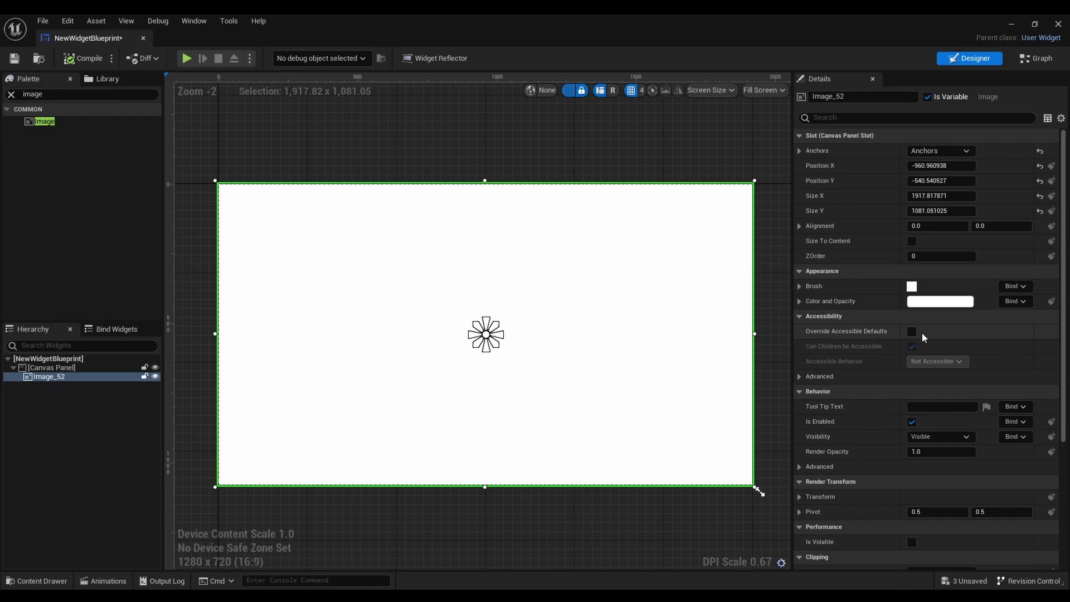
Set Image_52's brush to NewMediaPlayer_Video_Mat and switch it to the UI material domain.
click(801, 287)
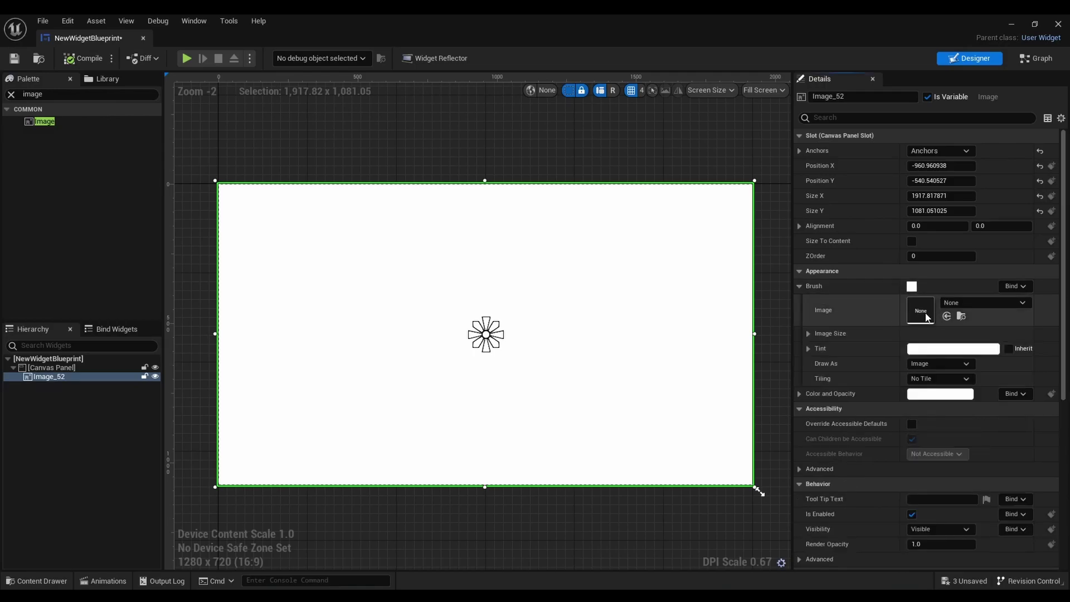
click(982, 304)
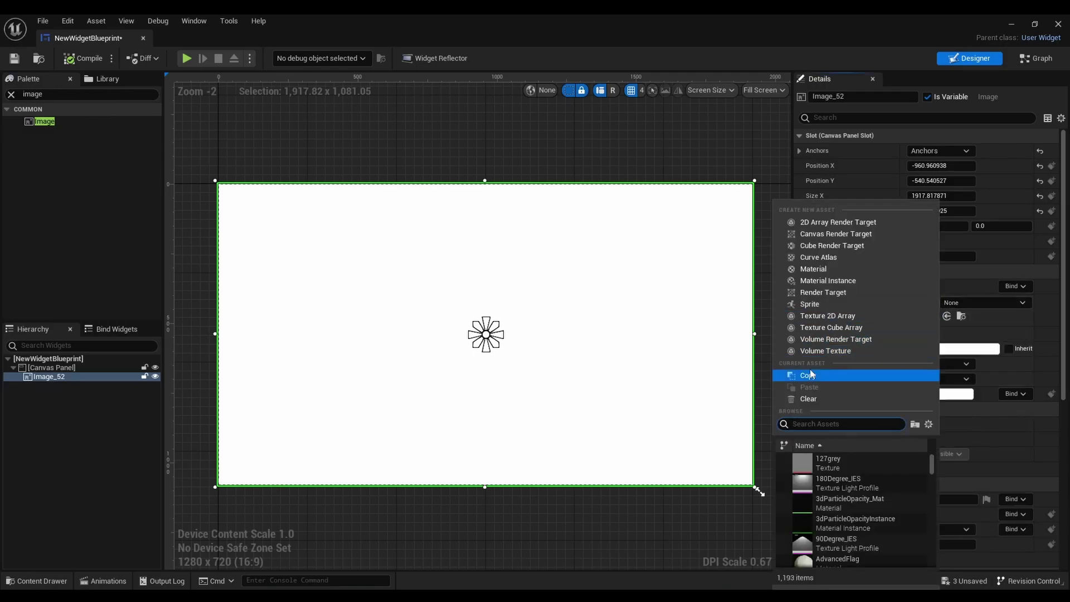
text(video)
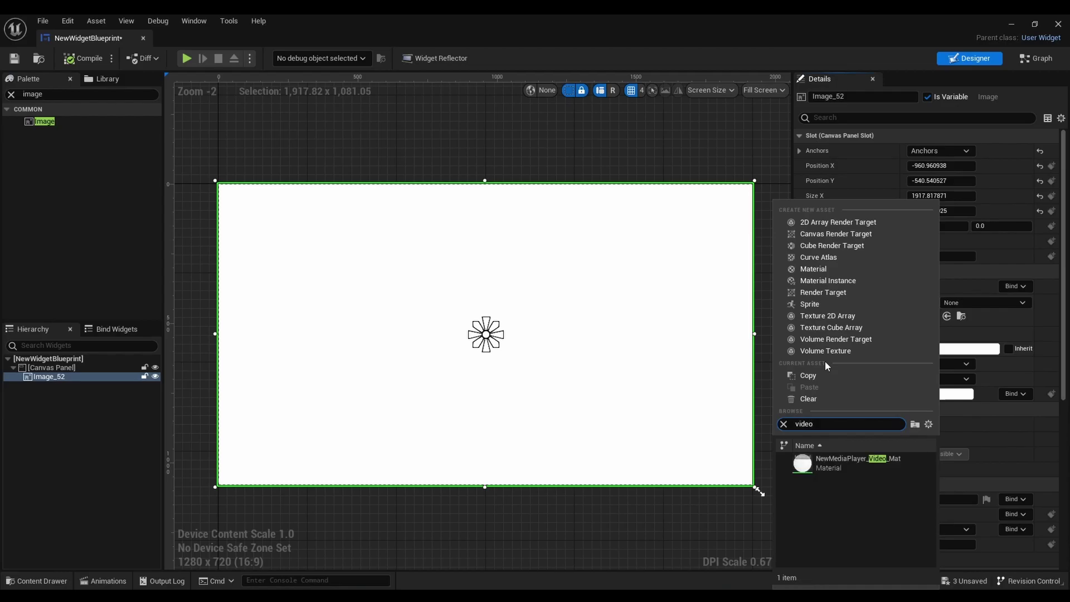
click(820, 464)
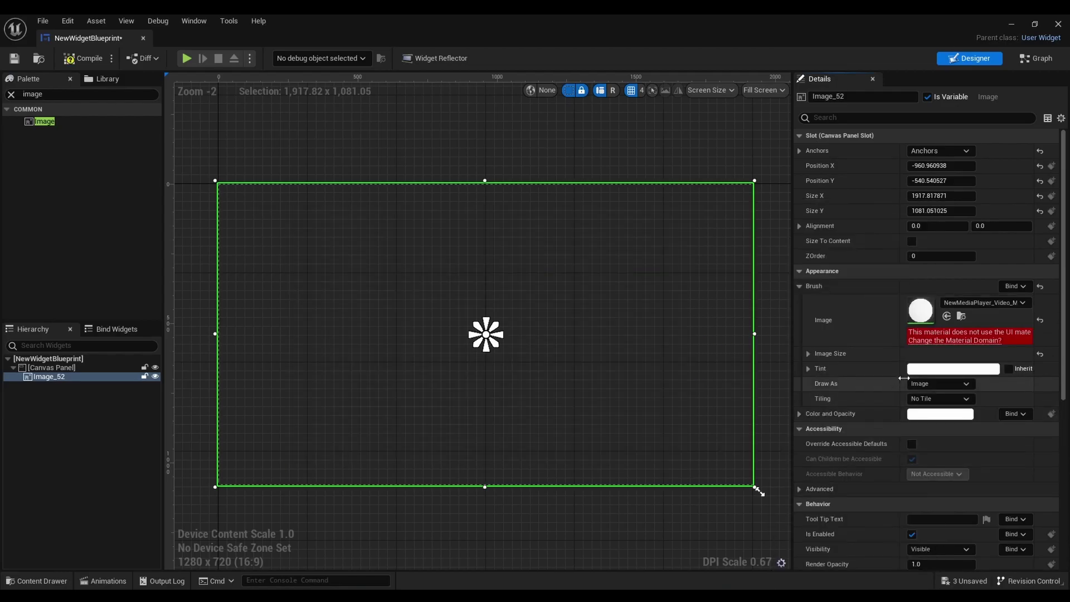
click(941, 341)
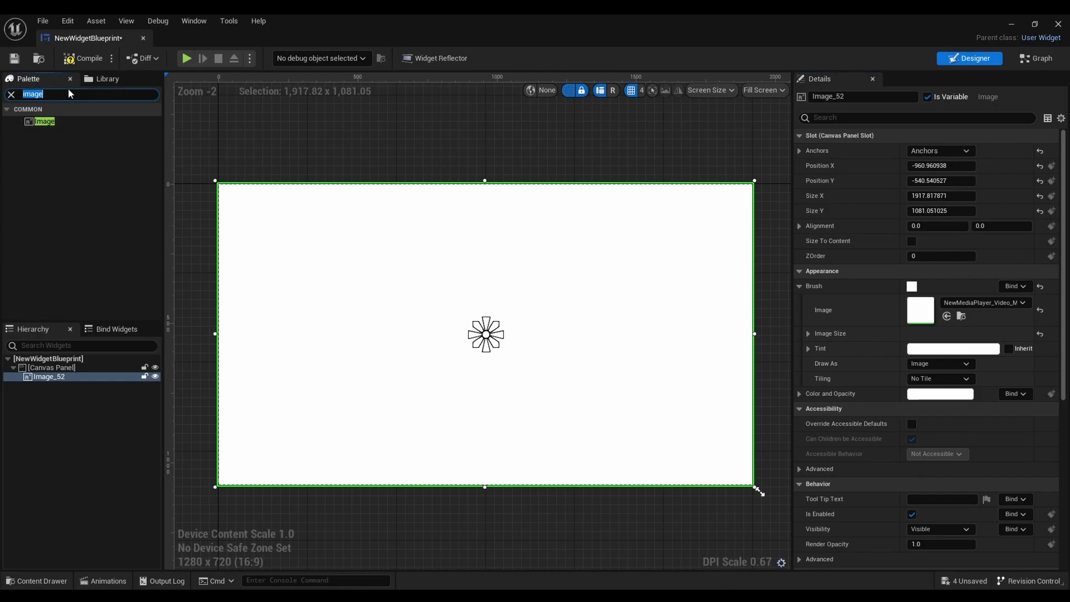
Add Button_84 to the canvas panel and place it at 224, 296.
text(Button)
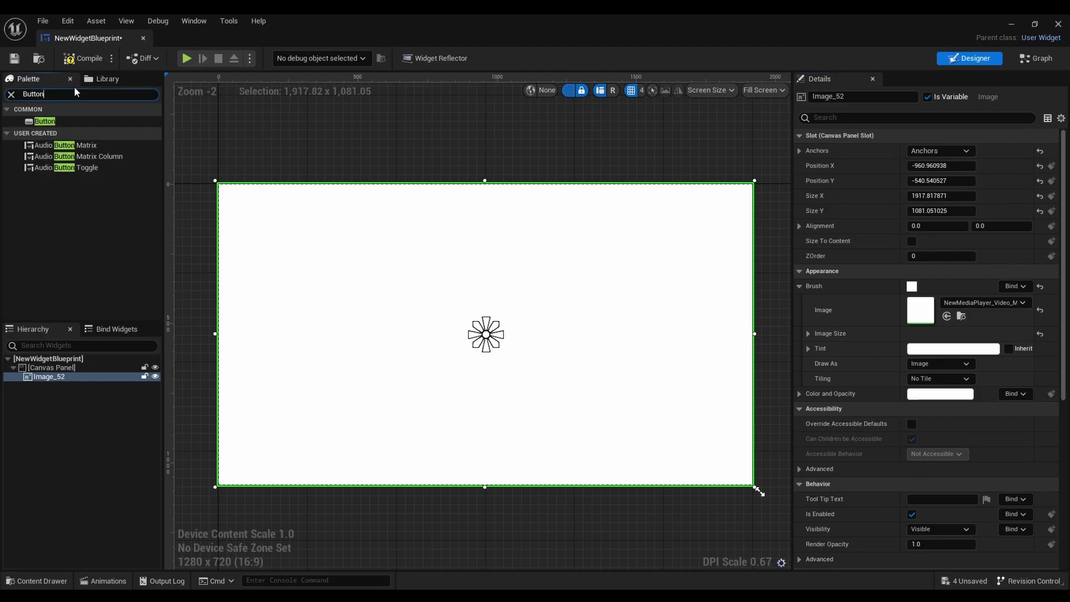
drag(39, 122, 284, 227)
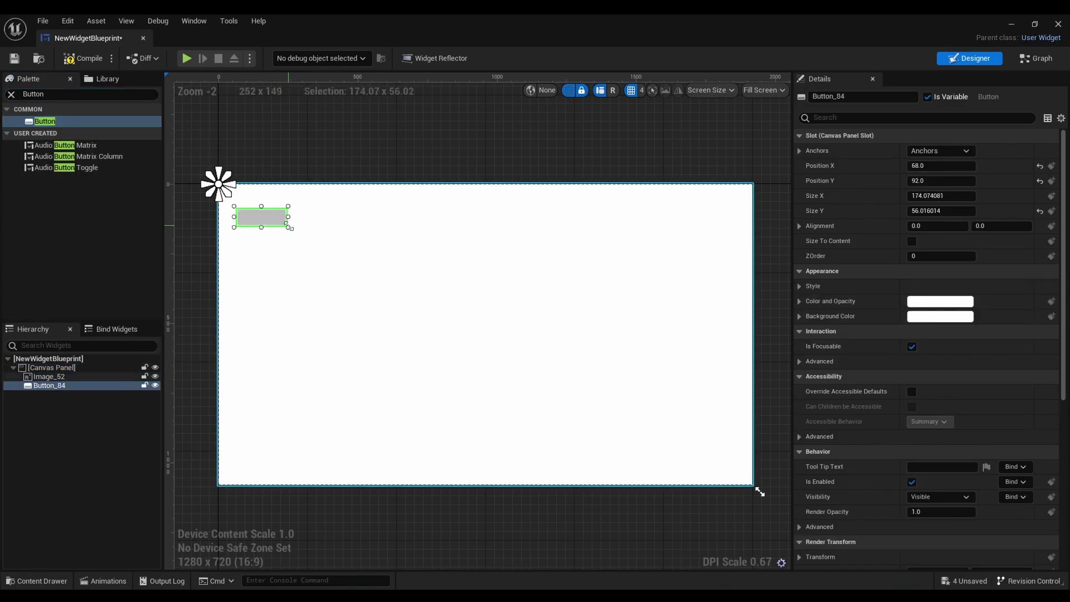
scroll(329, 235, up, 1)
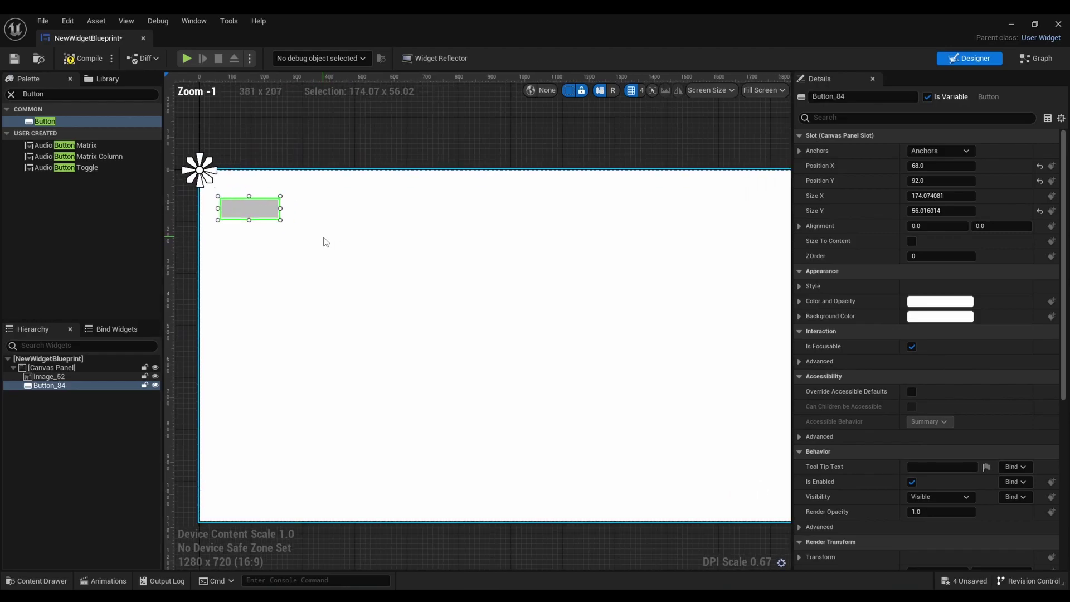
scroll(304, 244, down, 1)
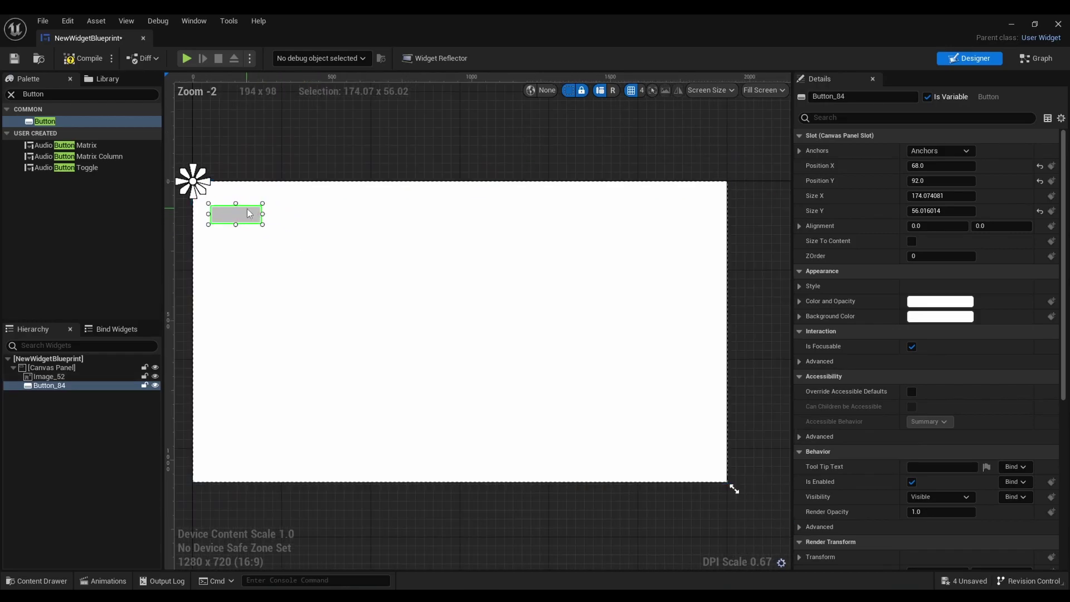
drag(241, 218, 284, 275)
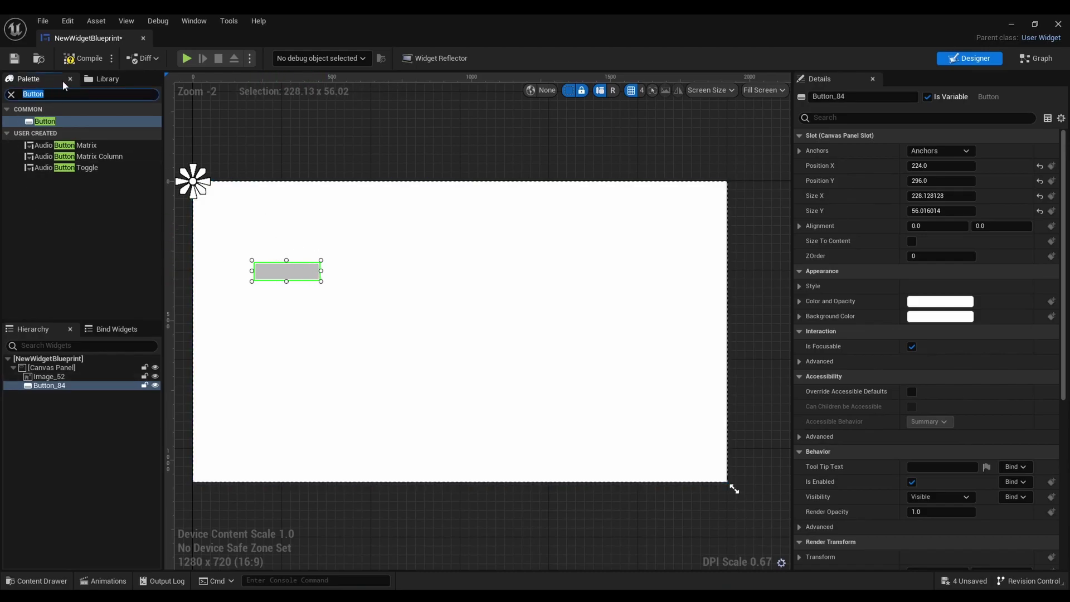
text(text)
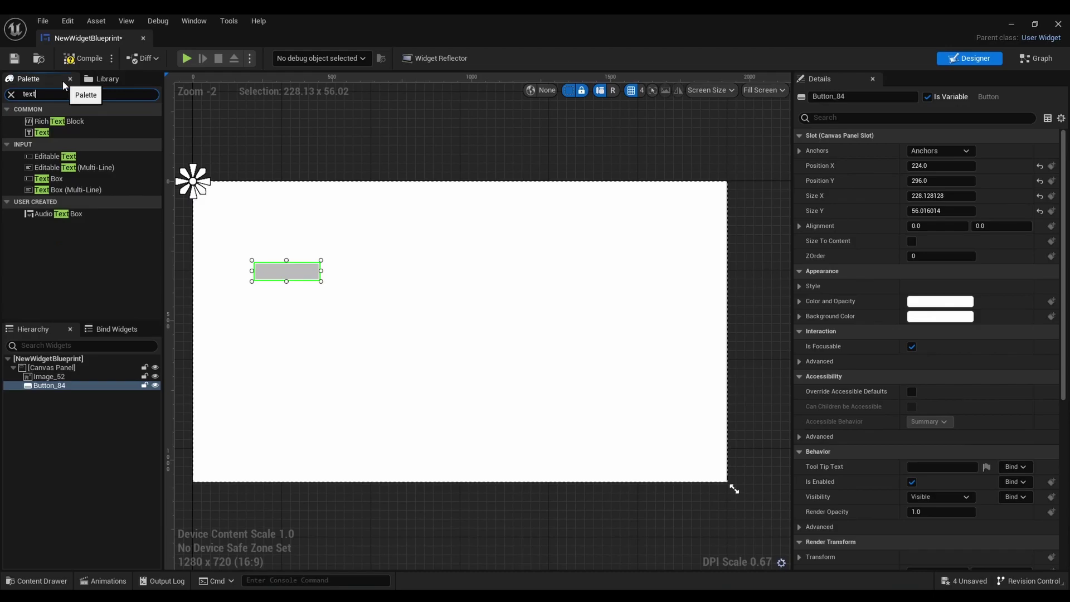
Put a Text block inside Button_84 and set its text to Play.
drag(42, 132, 292, 271)
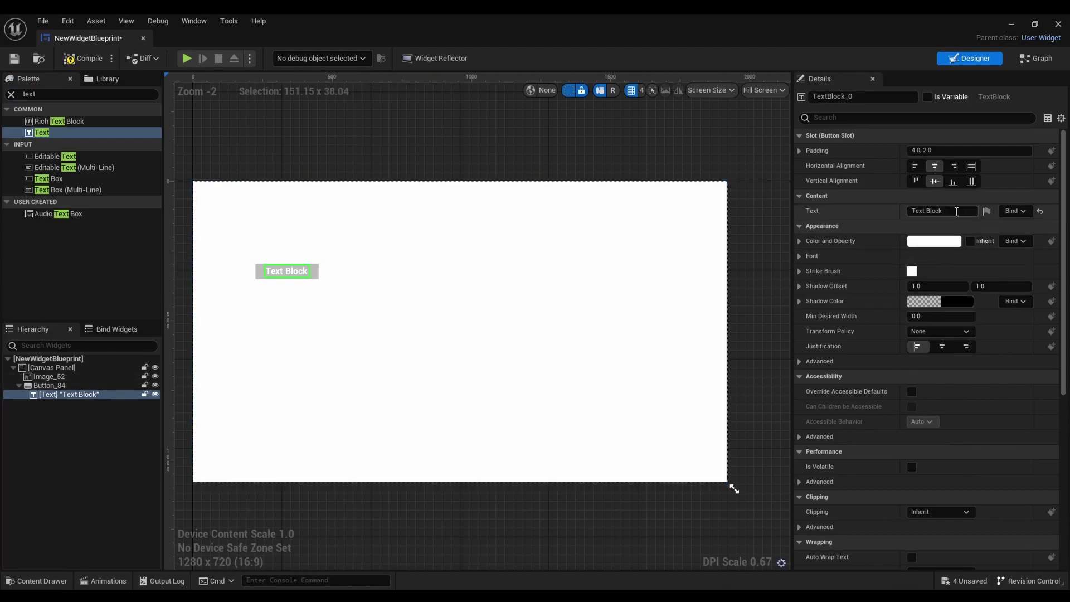
click(939, 211)
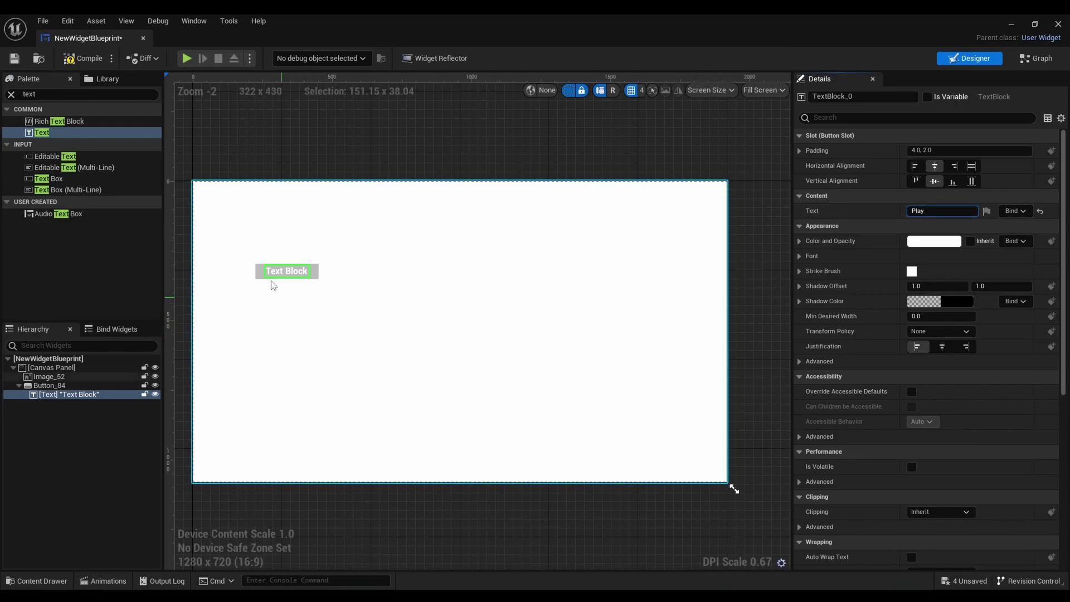
key(Return)
click(43, 395)
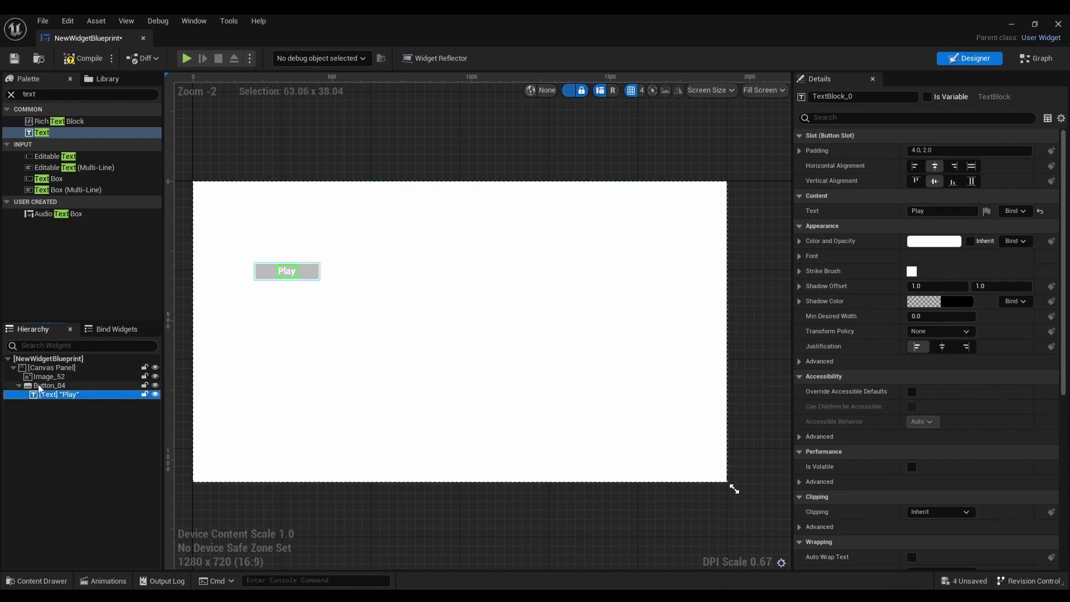
click(42, 385)
Duplicate the Play button, relabel it Options, and place it at 216, 452.
right_click(40, 387)
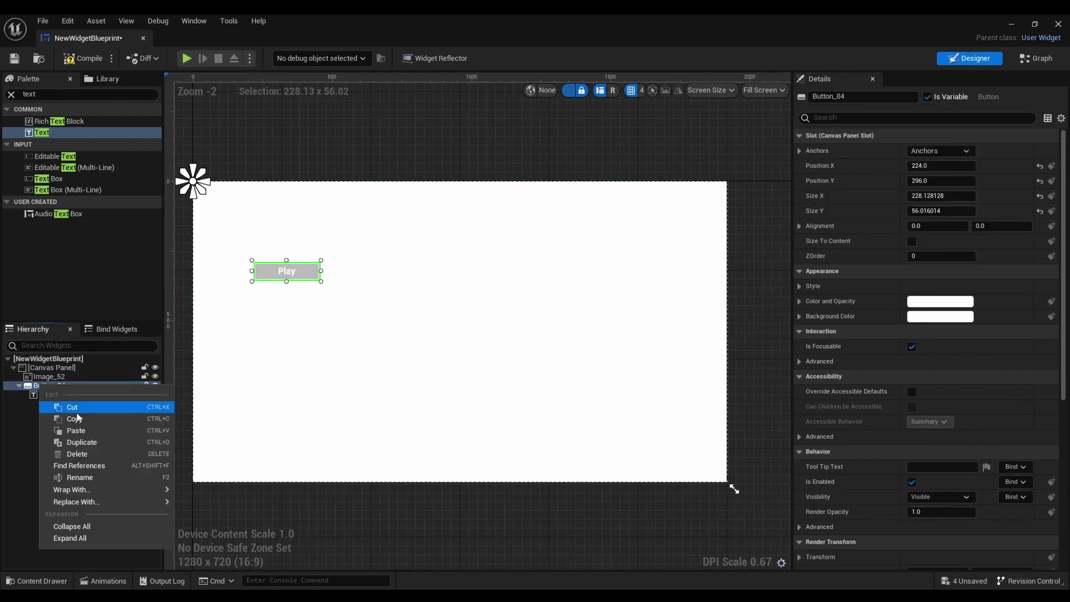
click(88, 443)
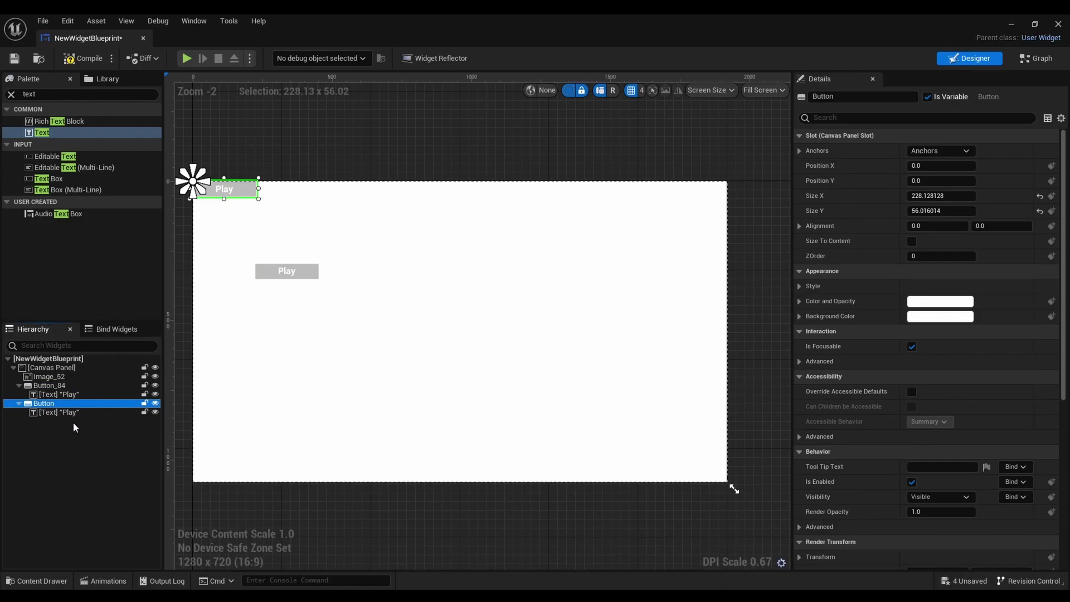
click(62, 412)
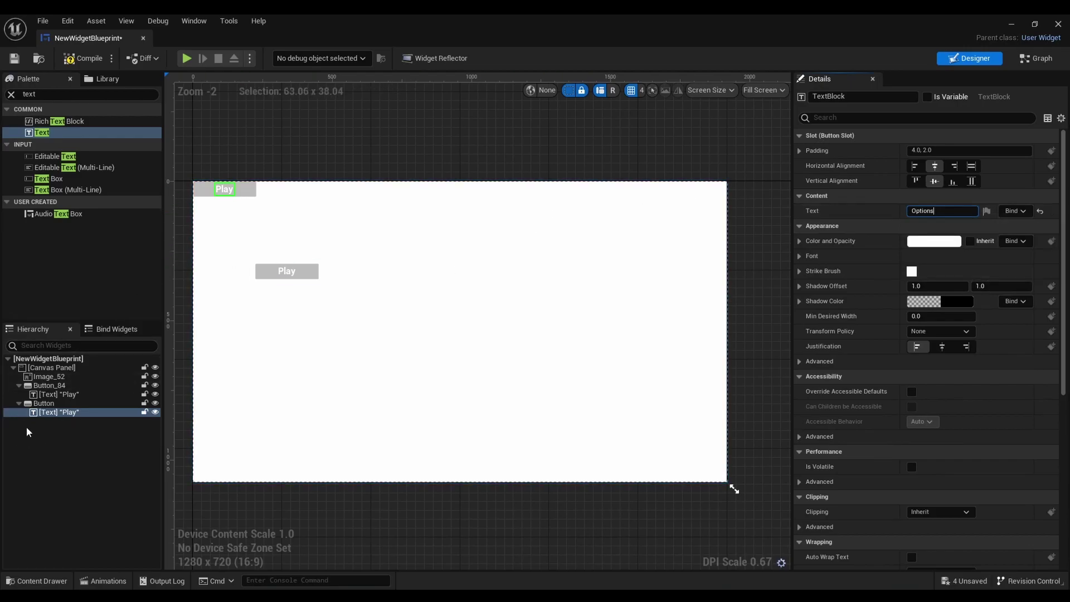
click(46, 418)
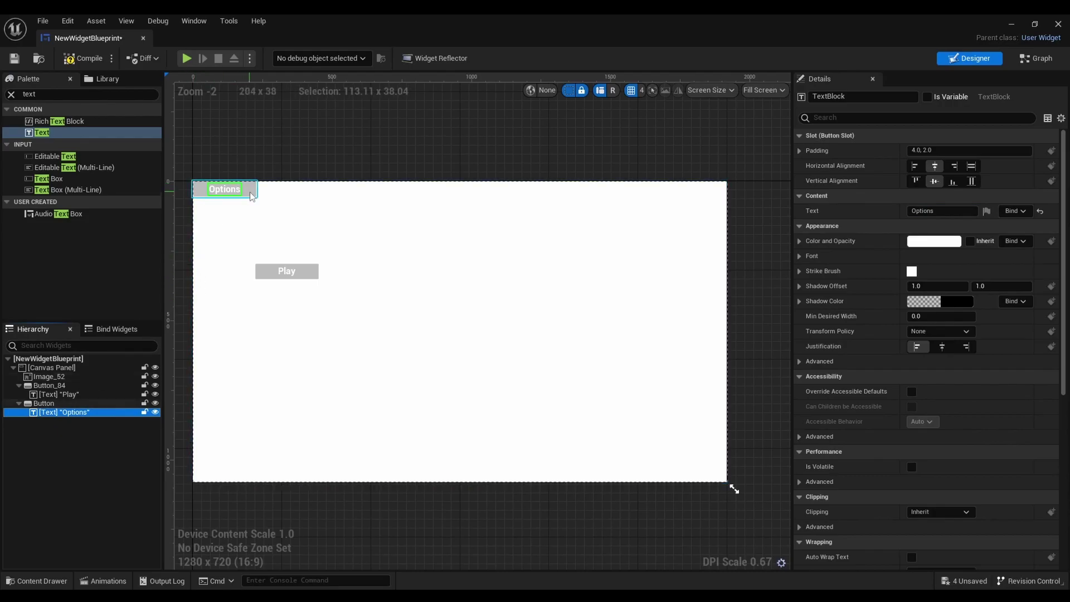
drag(252, 196, 311, 322)
Duplicate Options, relabel it Quite below Options, and move Options to 216, 540.
right_click(46, 403)
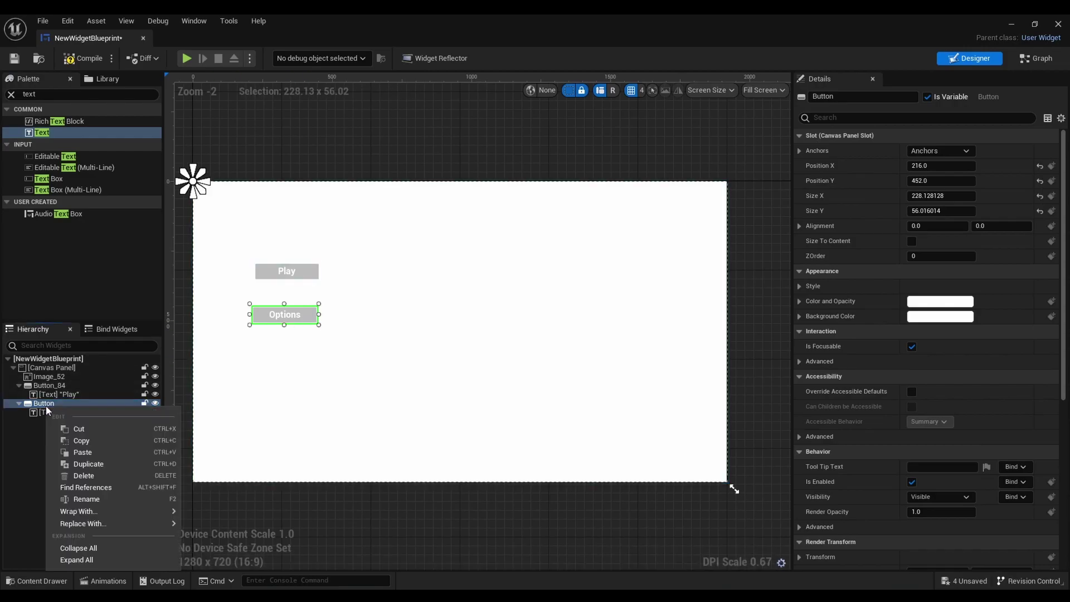
click(103, 464)
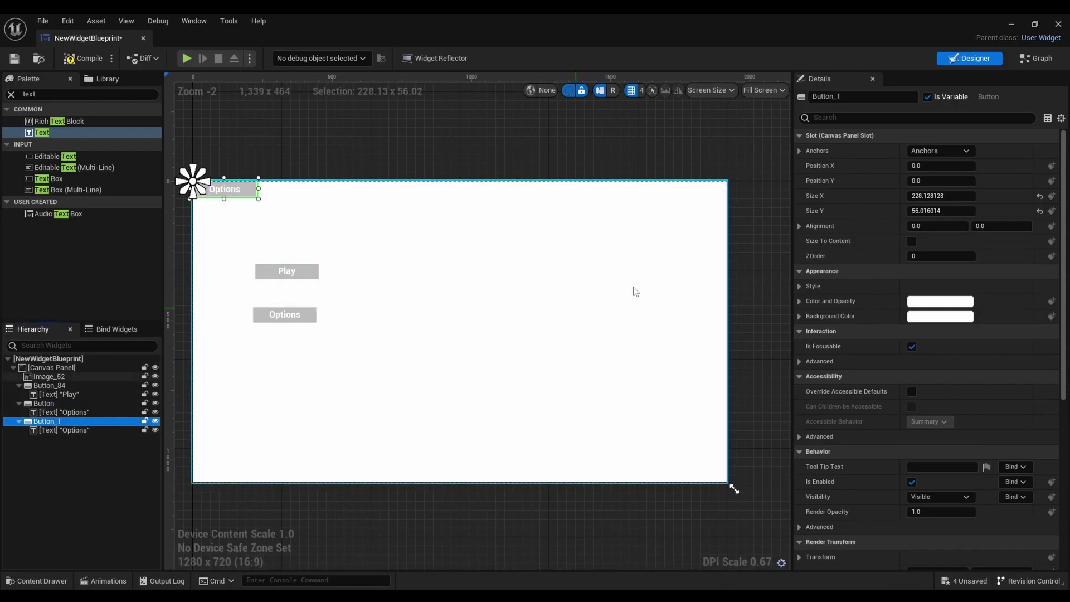
click(76, 430)
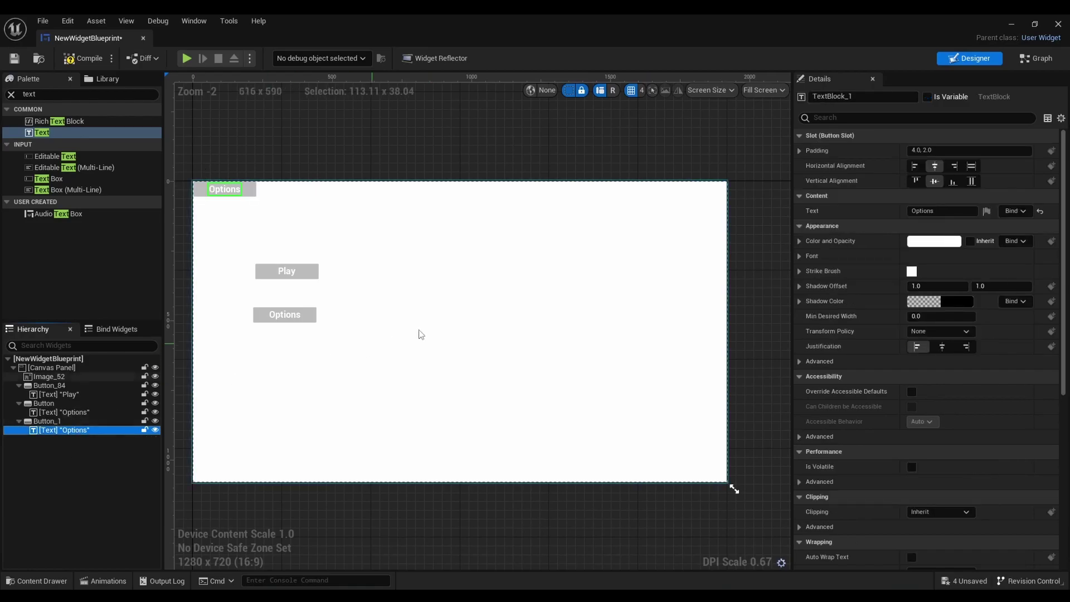
click(935, 212)
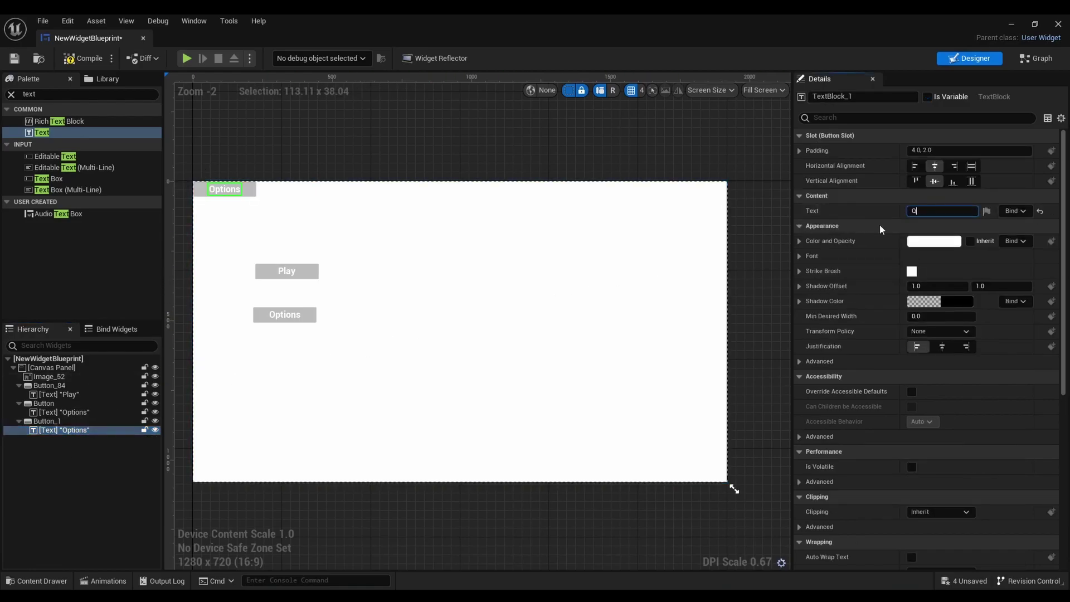
text(Quite)
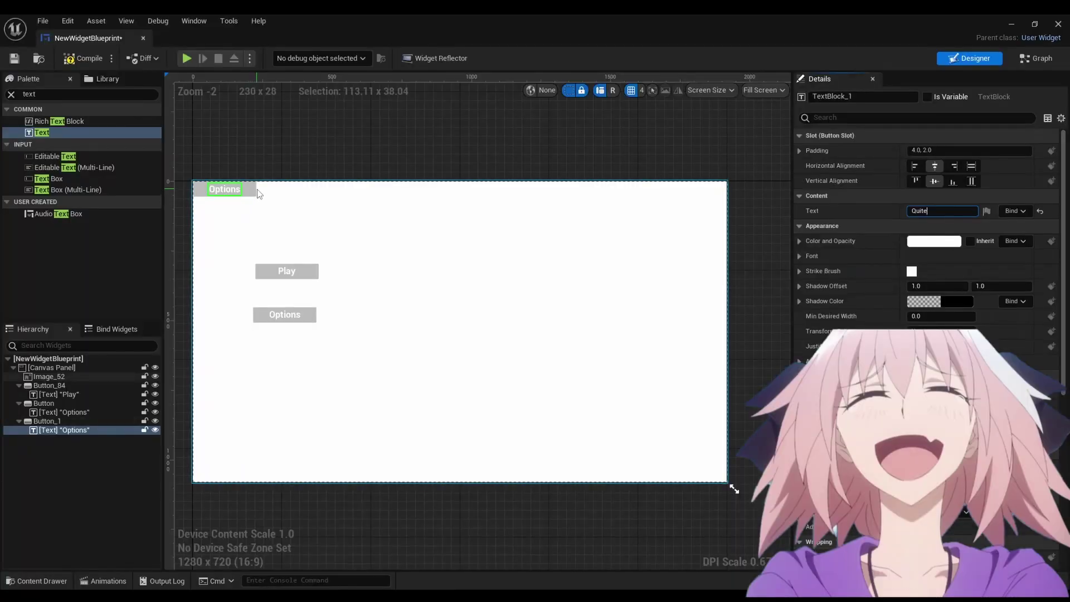
drag(257, 193, 315, 363)
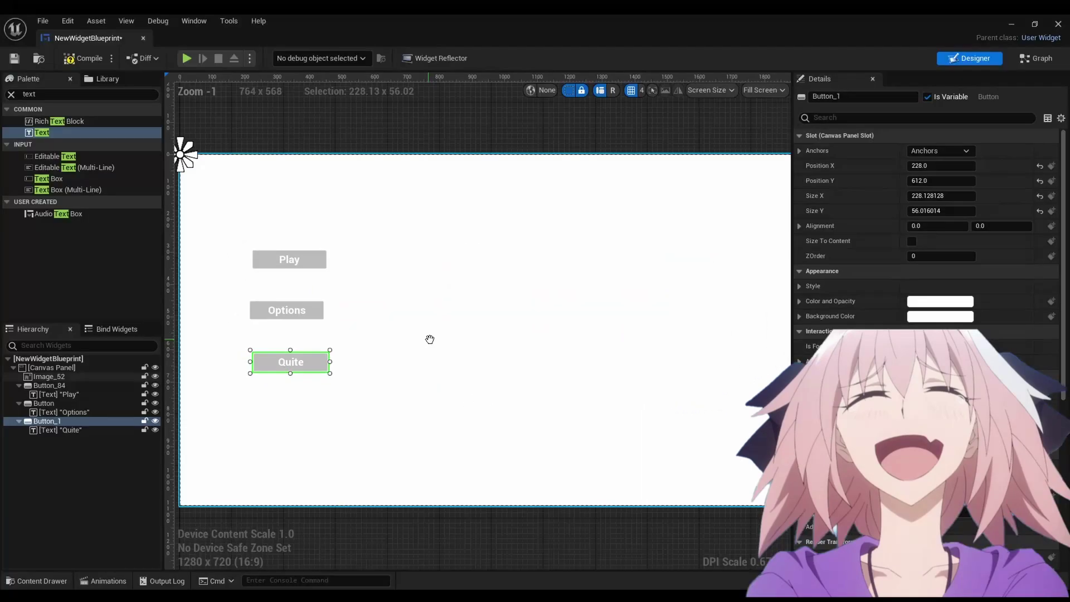
drag(337, 359, 334, 404)
drag(333, 319, 334, 349)
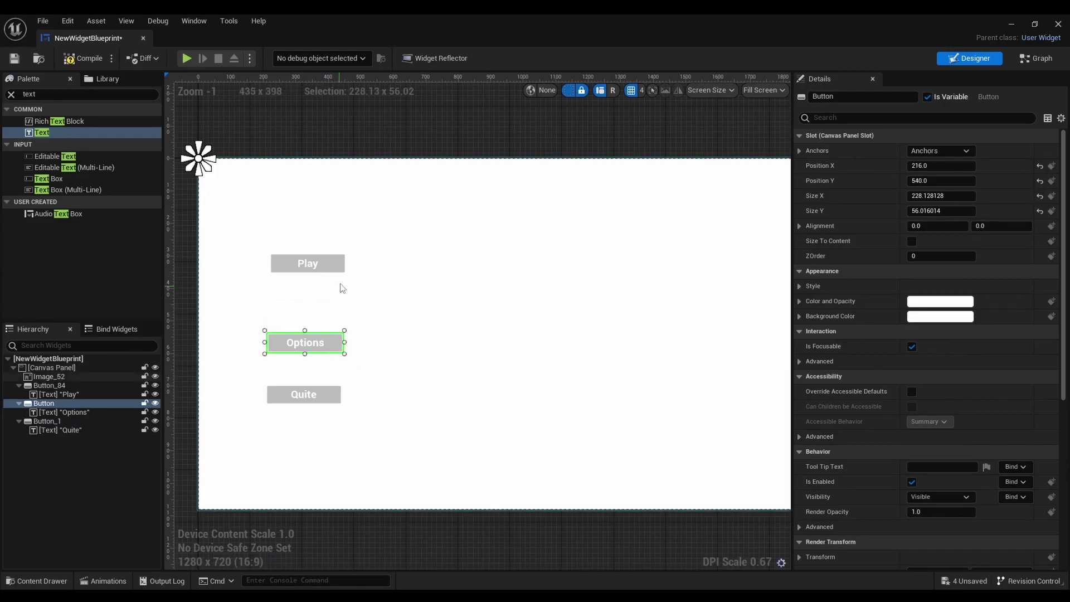
Move the Play button down for even spacing, then anchor the Quite and Options buttons to centre.
drag(340, 269, 342, 304)
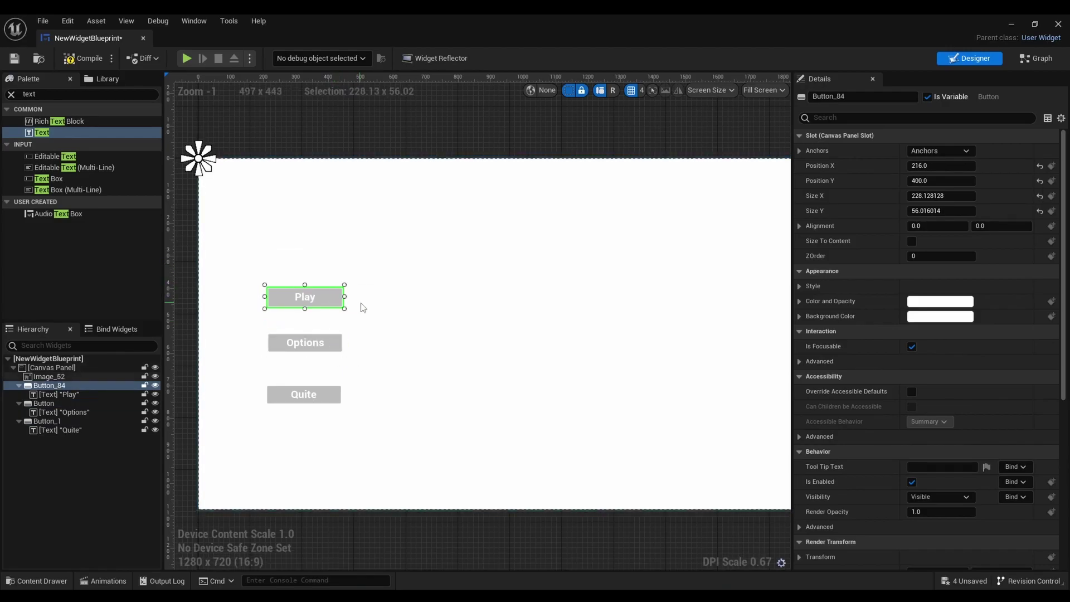
scroll(360, 311, down, 1)
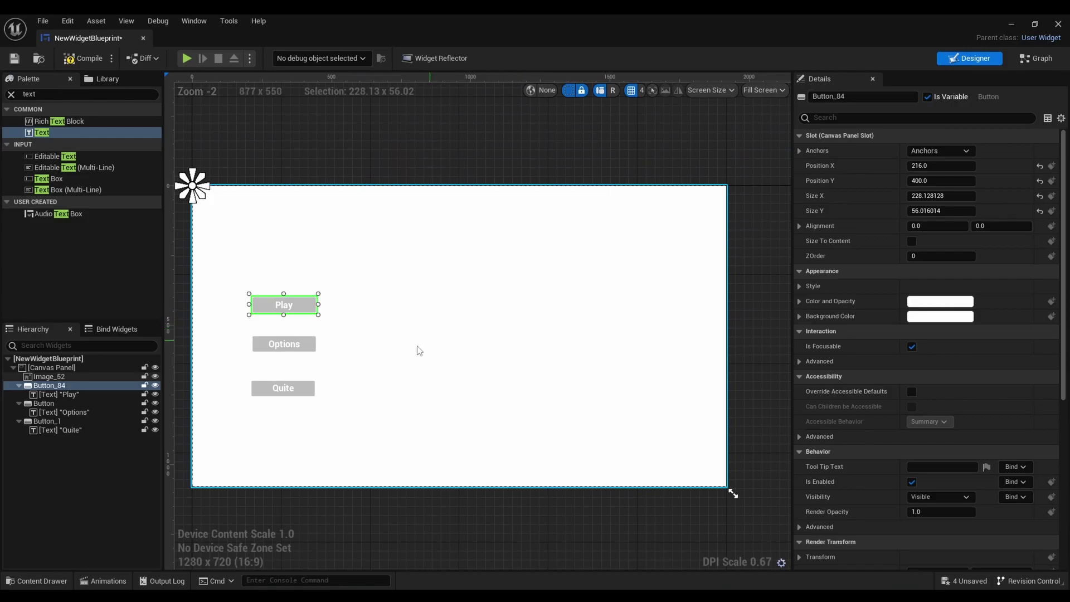
click(304, 392)
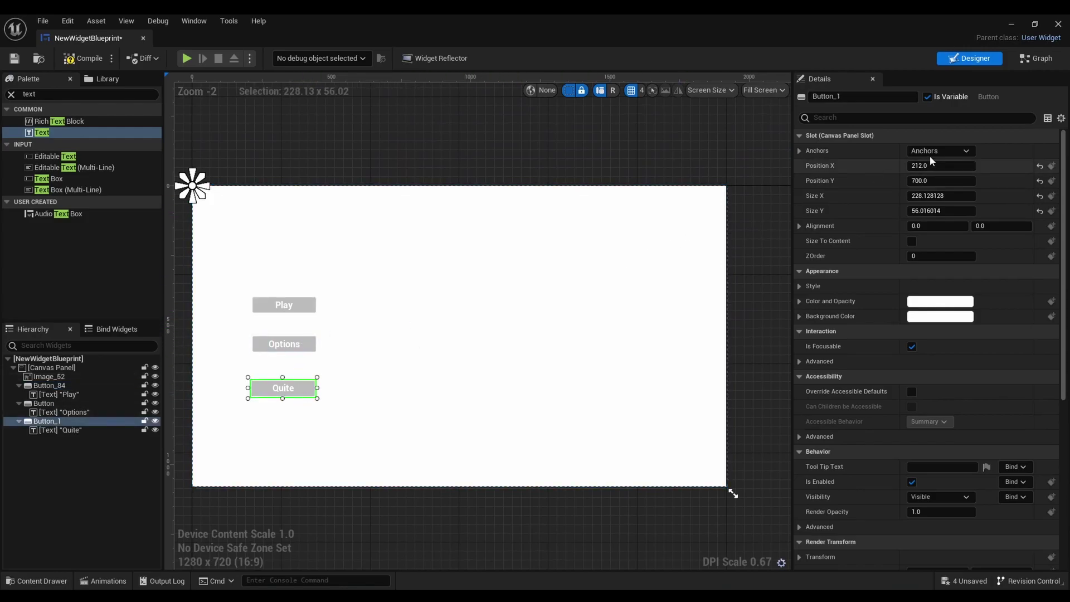
click(952, 150)
click(966, 216)
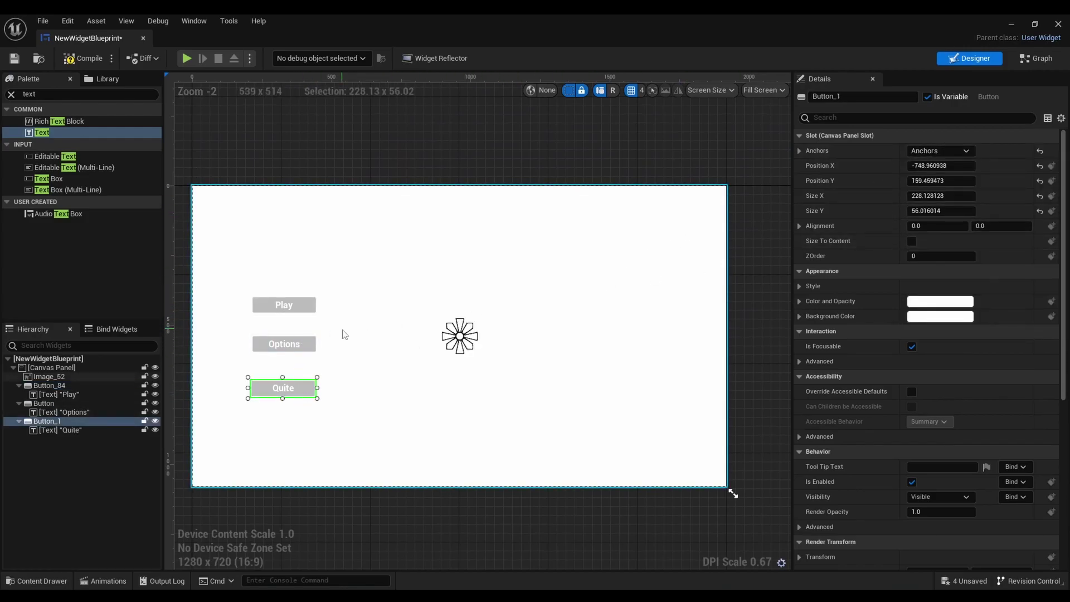
click(284, 344)
click(920, 152)
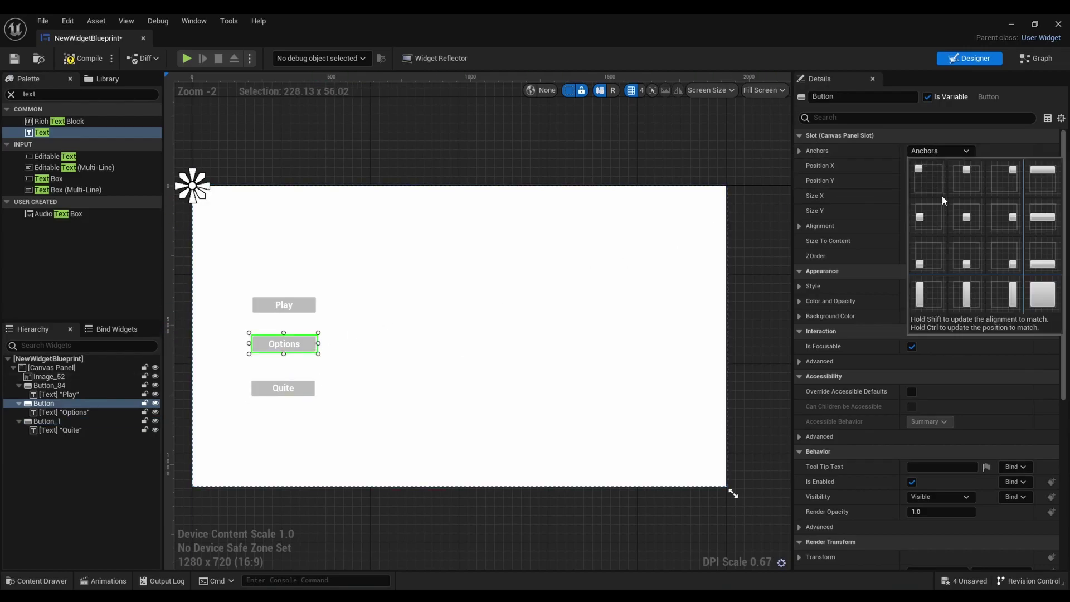
click(969, 221)
Anchor the Play button to the canvas centre and compile the menu widget.
click(310, 307)
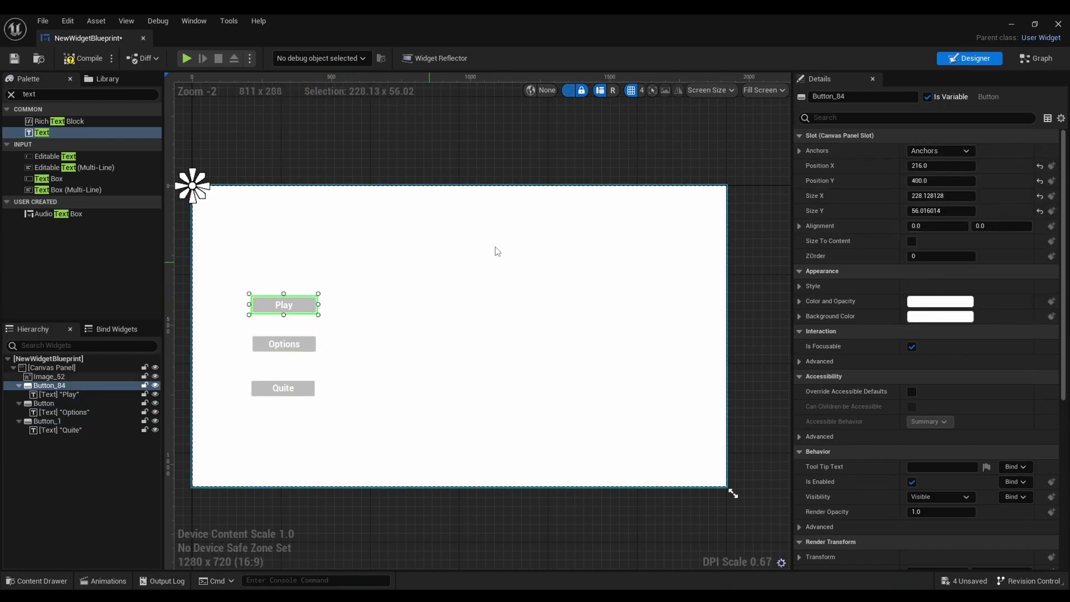
click(931, 153)
click(965, 217)
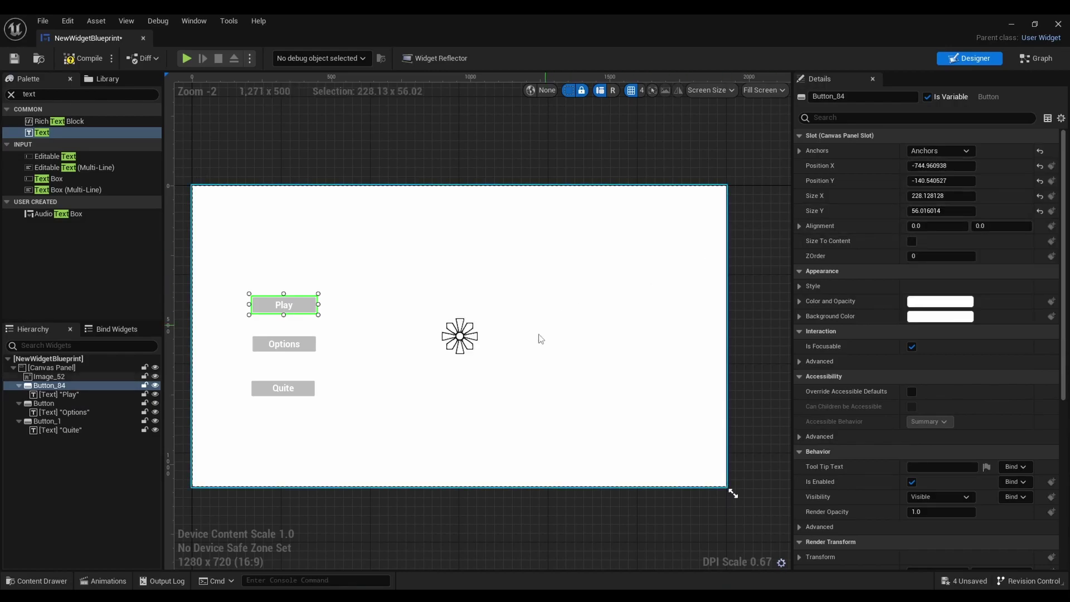
scroll(522, 357, down, 1)
right_drag(608, 345, 609, 323)
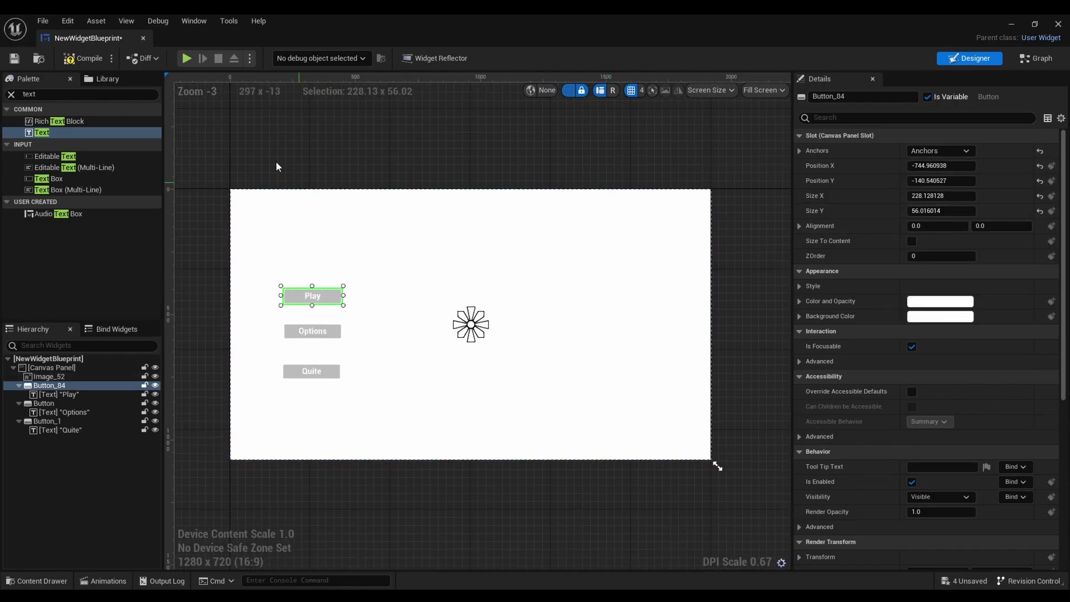
click(86, 63)
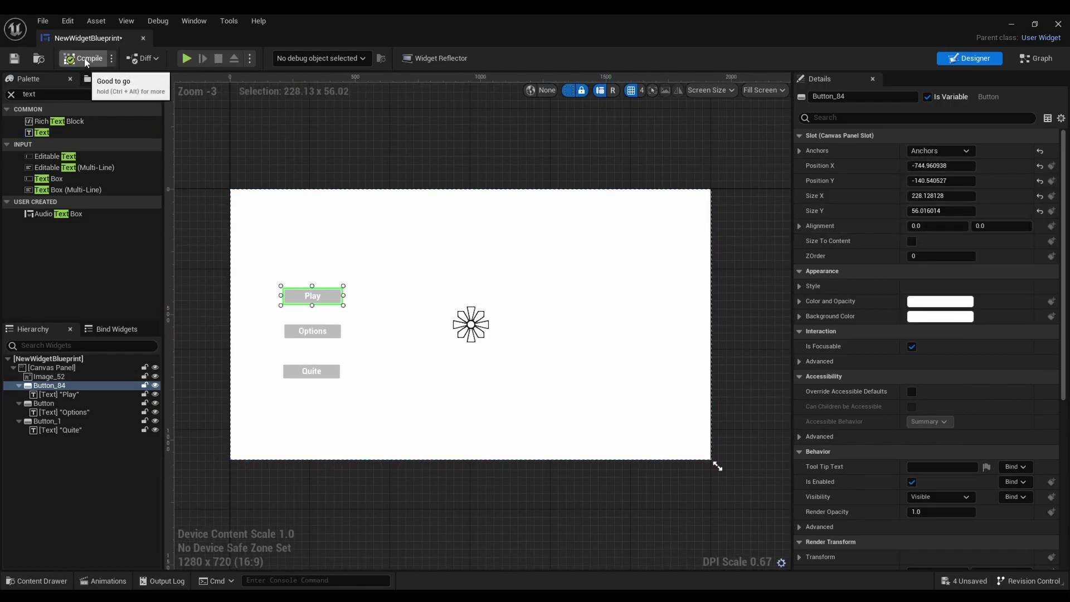
Open the level blueprint graph and place an Event BeginPlay node.
click(142, 38)
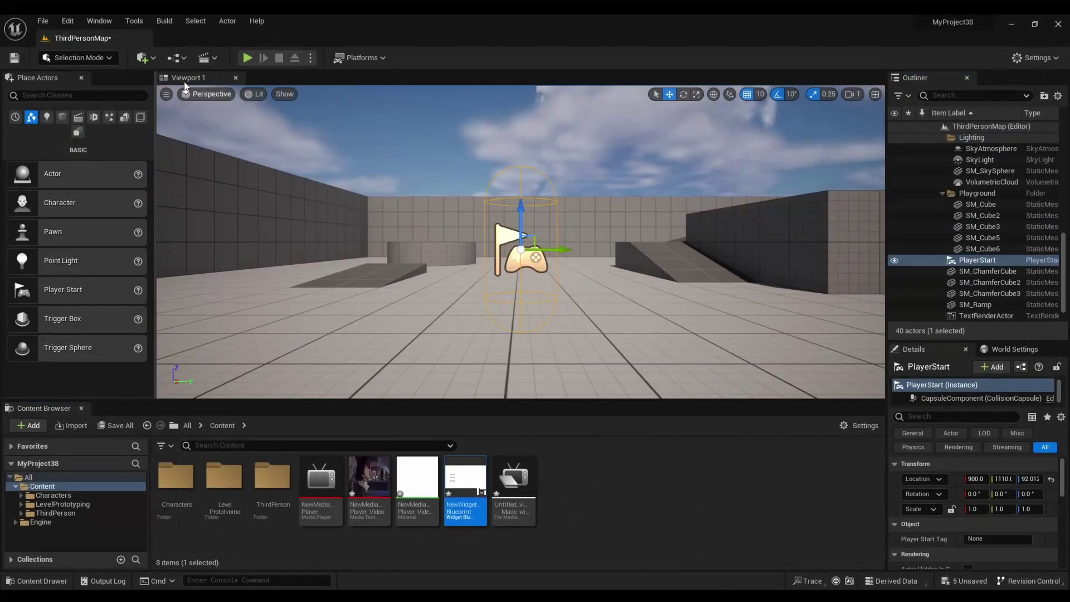
click(177, 57)
mouse_move(207, 112)
click(215, 134)
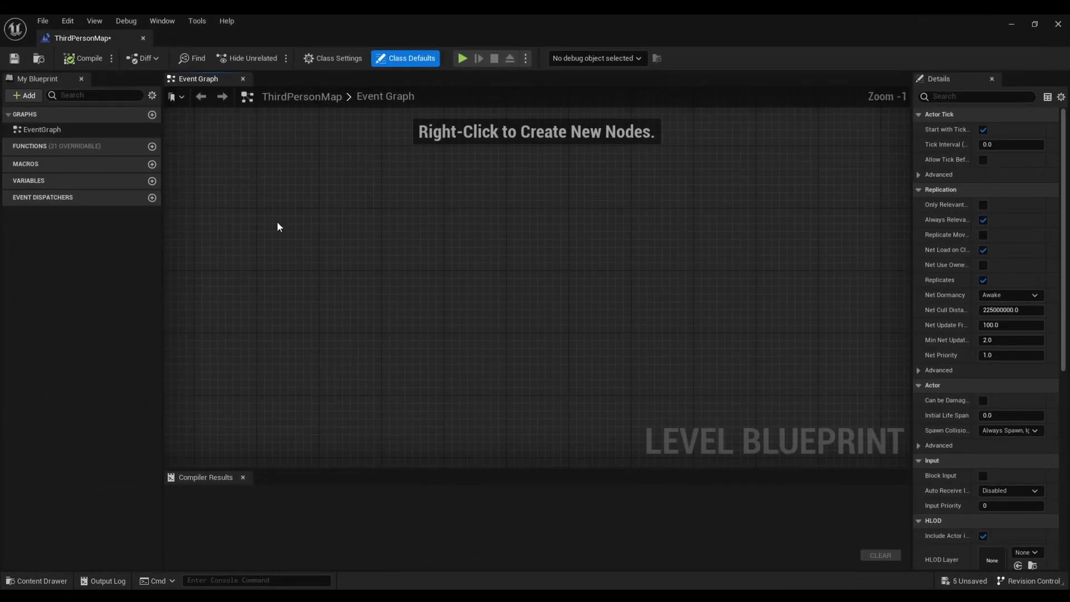
right_click(310, 260)
text(beg)
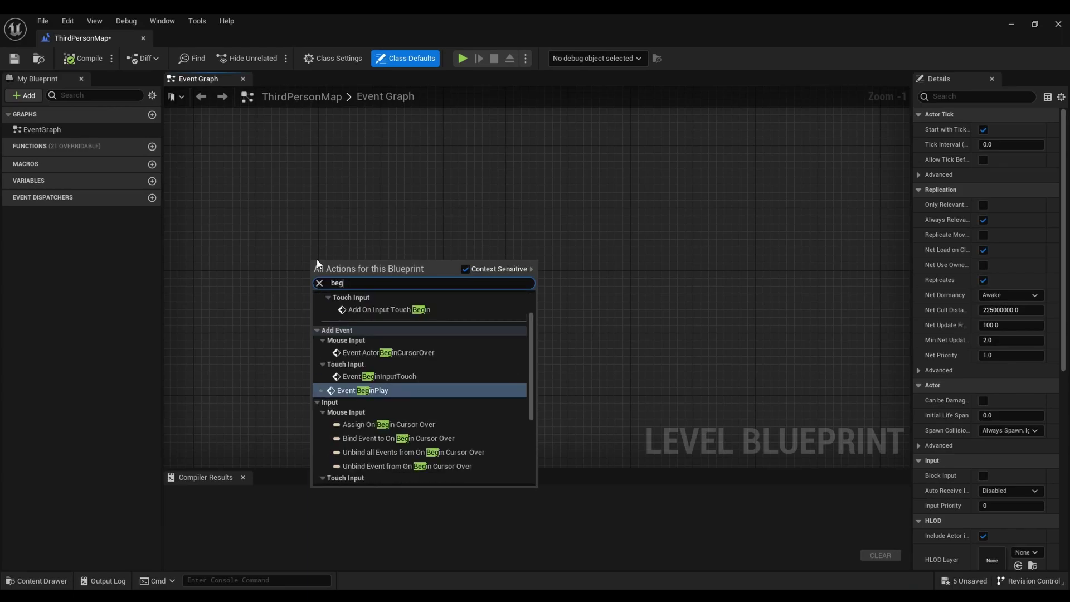
text(in play)
key(Return)
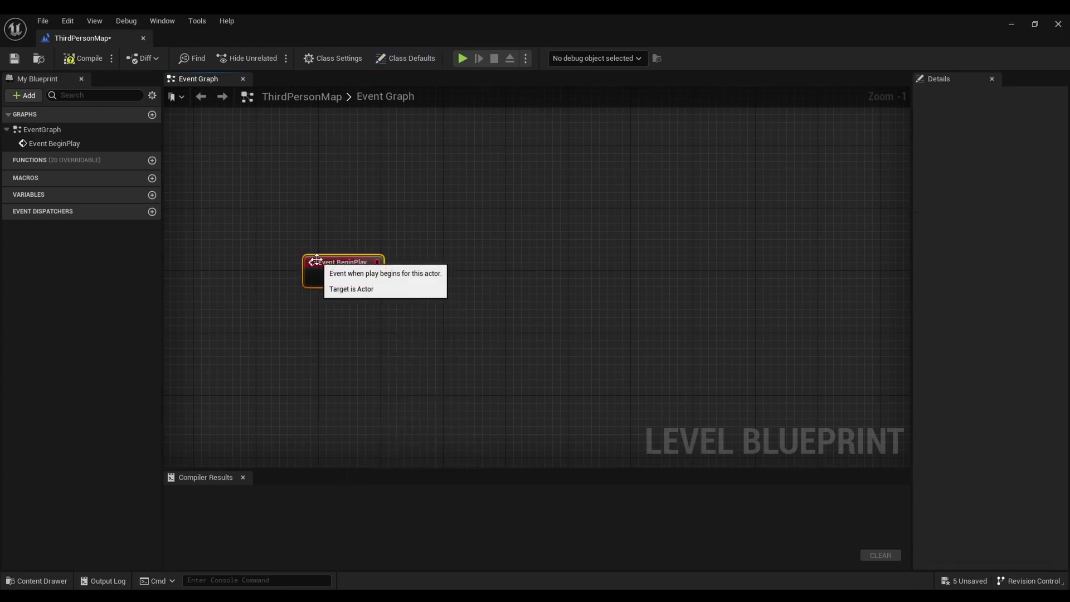
right_drag(354, 340, 335, 215)
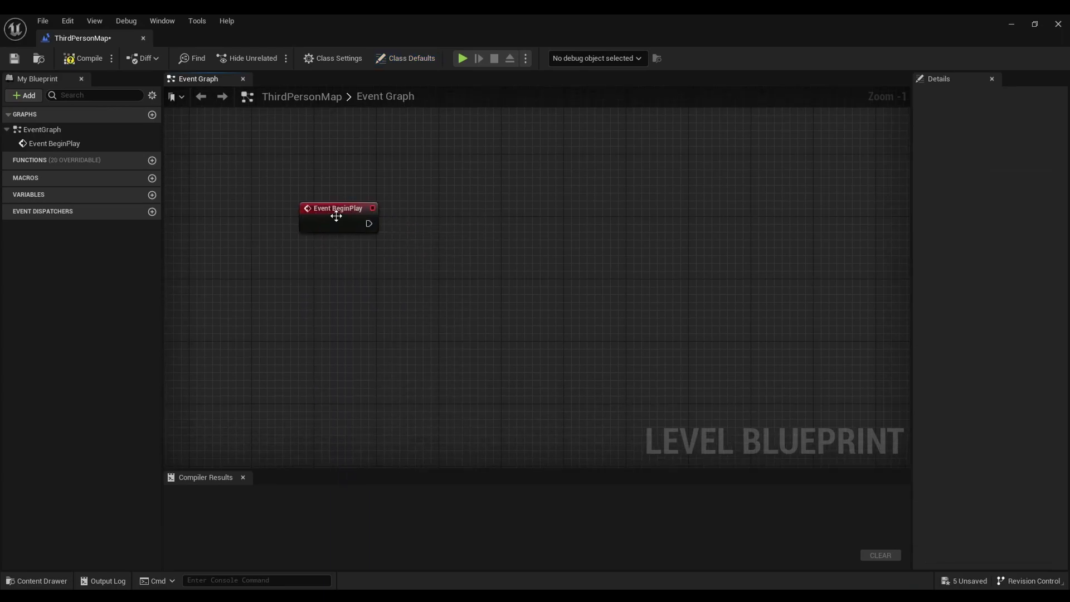
Add a variable named New Media typed as a Media Player object reference.
click(151, 195)
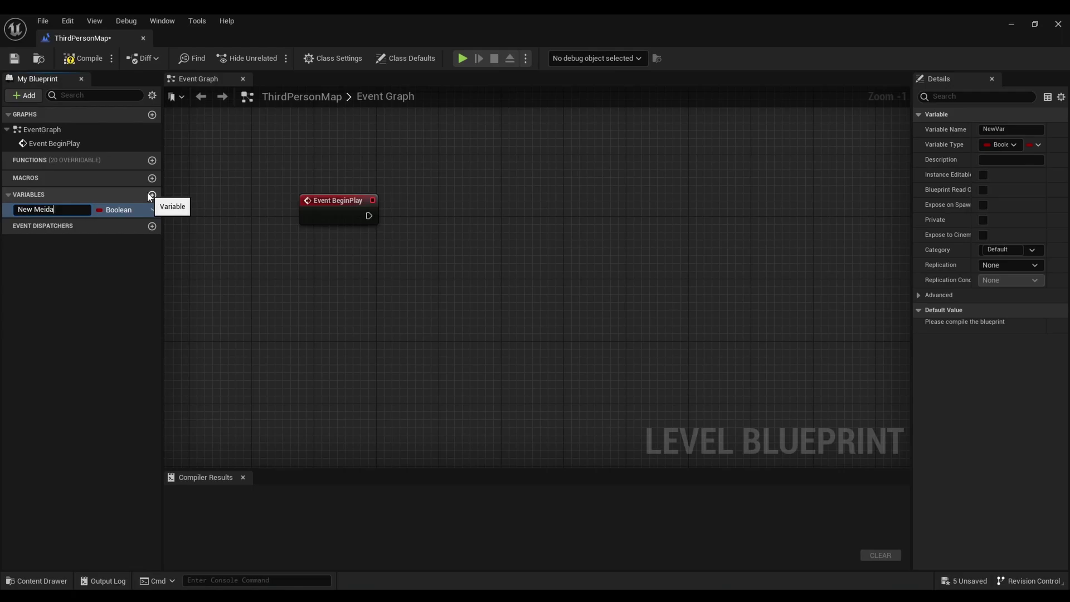
key(Return)
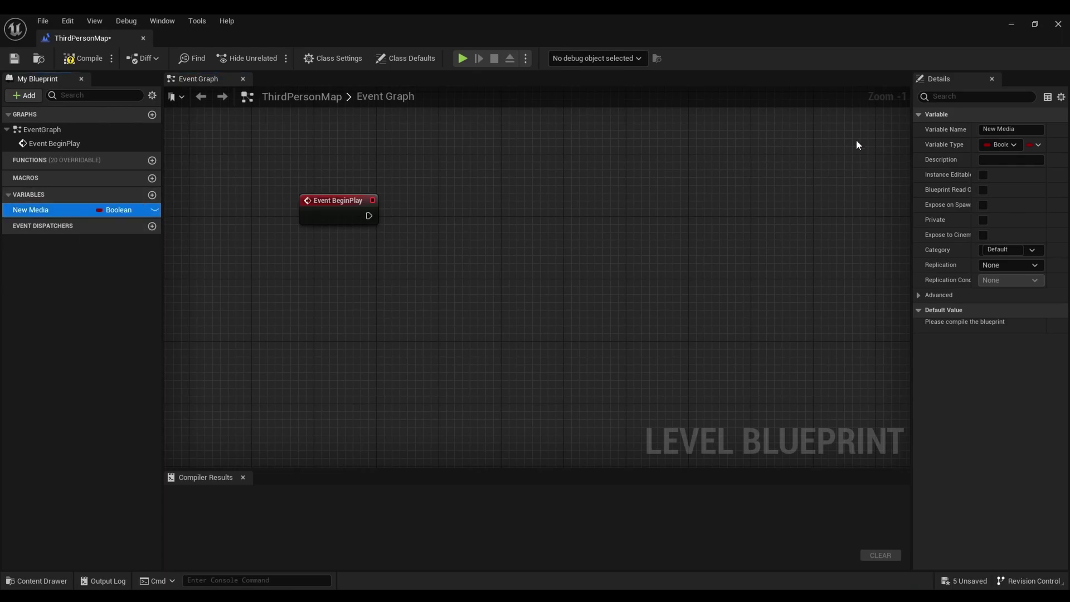
click(1002, 145)
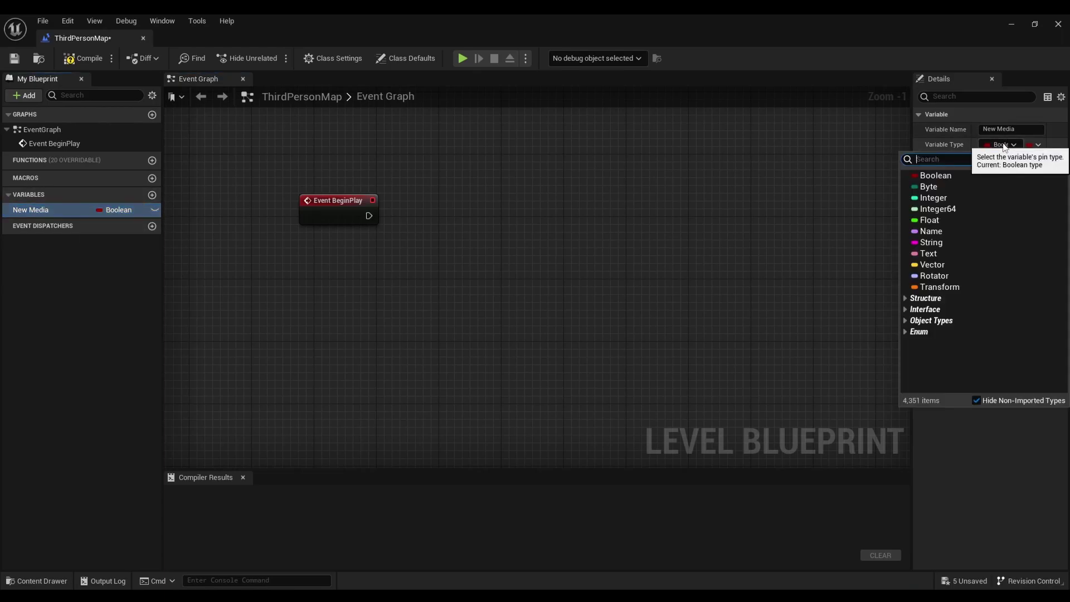
text(media player)
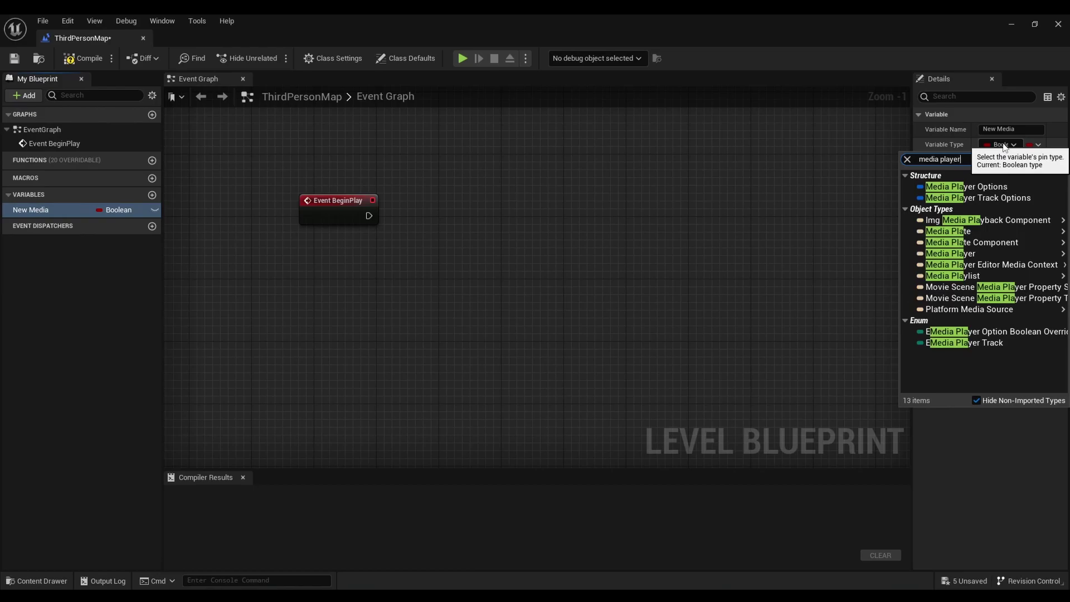
mouse_move(950, 220)
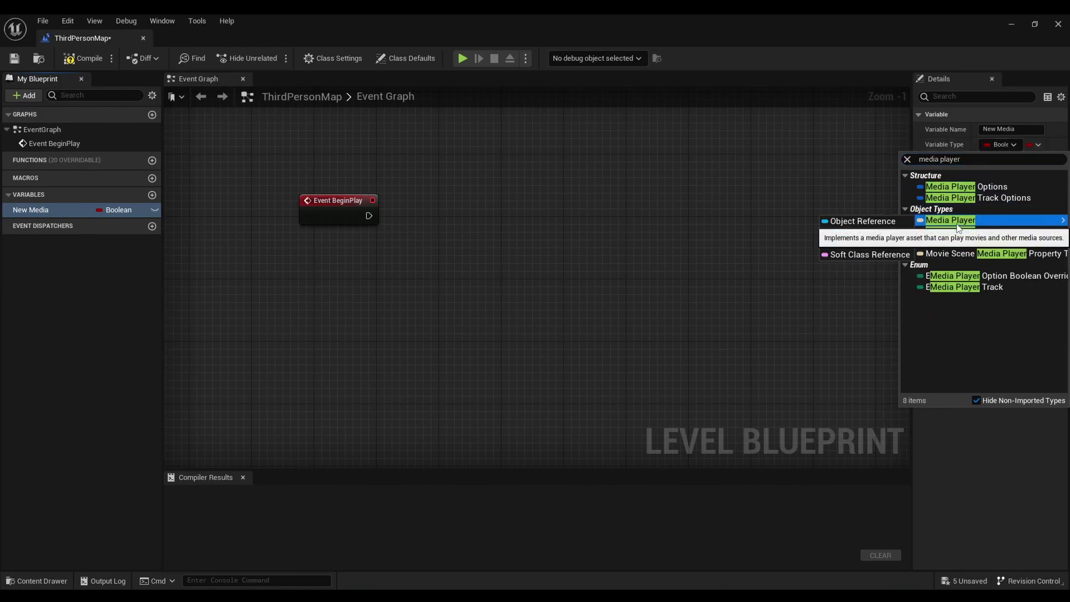
click(853, 220)
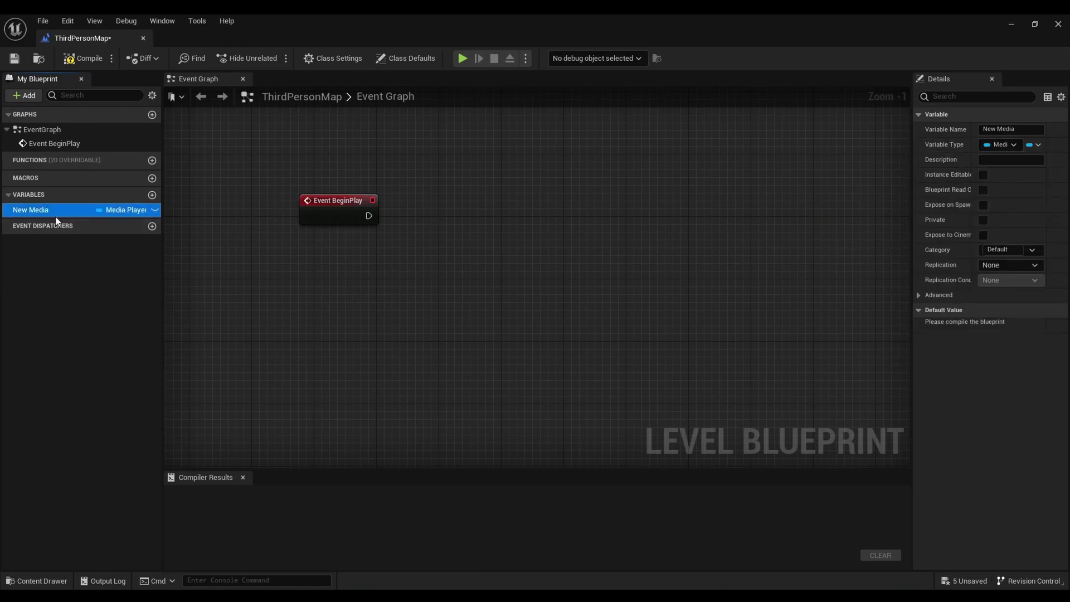
Place a New Media getter node, compile, and set its default value to NewMediaPlayer.
drag(55, 218, 393, 263)
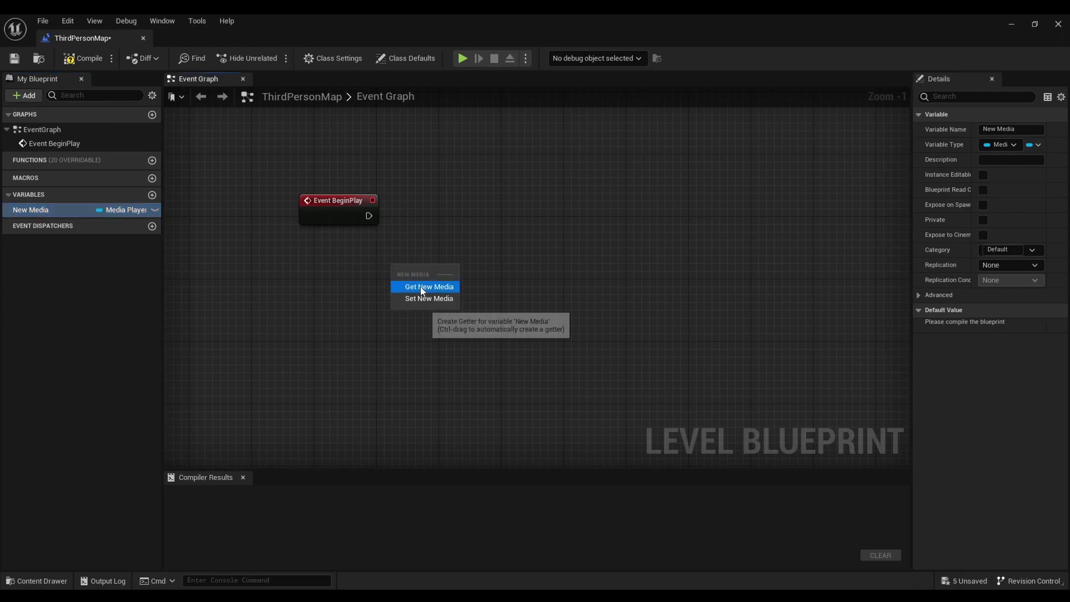
click(422, 288)
drag(311, 300, 325, 303)
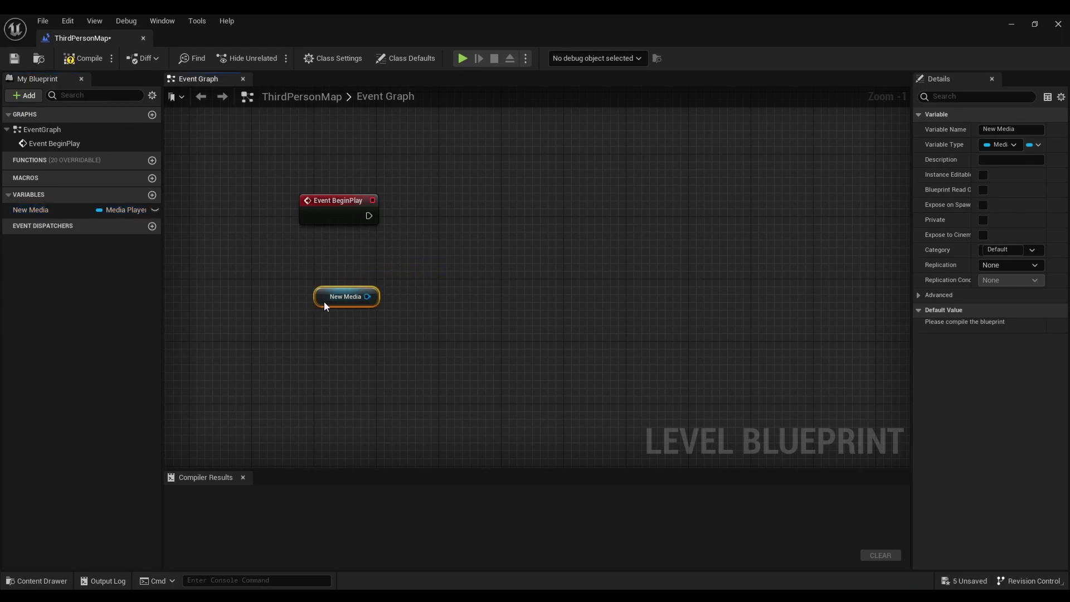
click(79, 58)
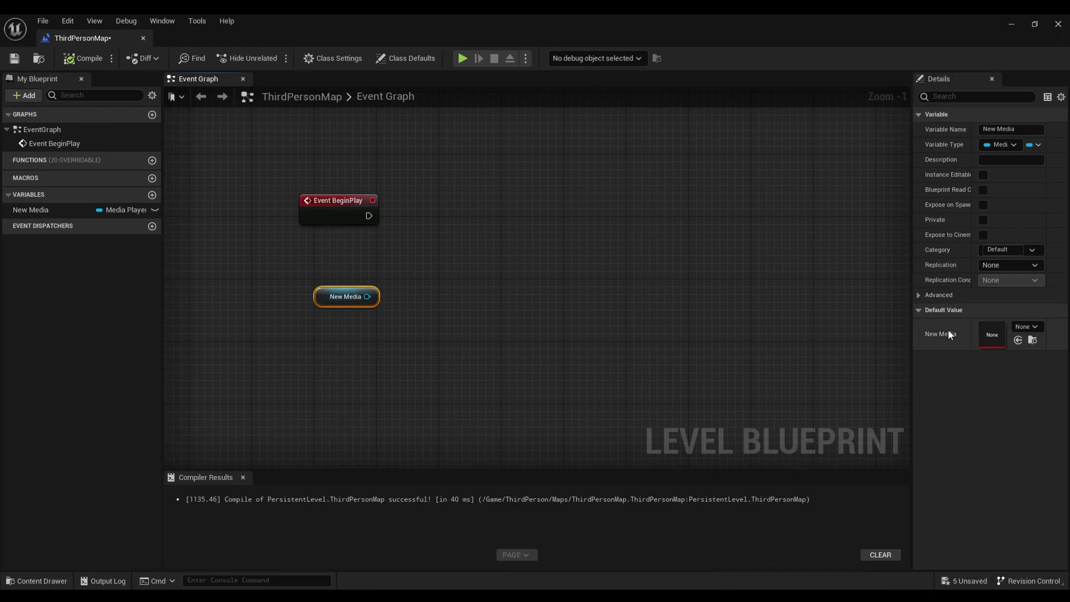
click(1026, 327)
click(987, 259)
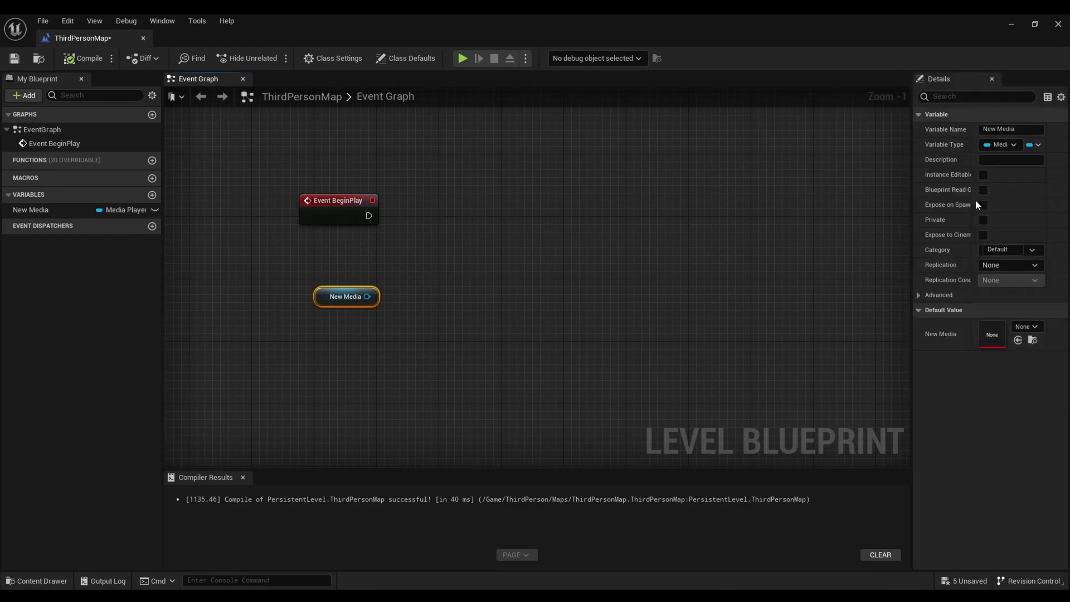
Add an Open Source node from New Media and wire Event BeginPlay into it.
right_drag(647, 250, 635, 287)
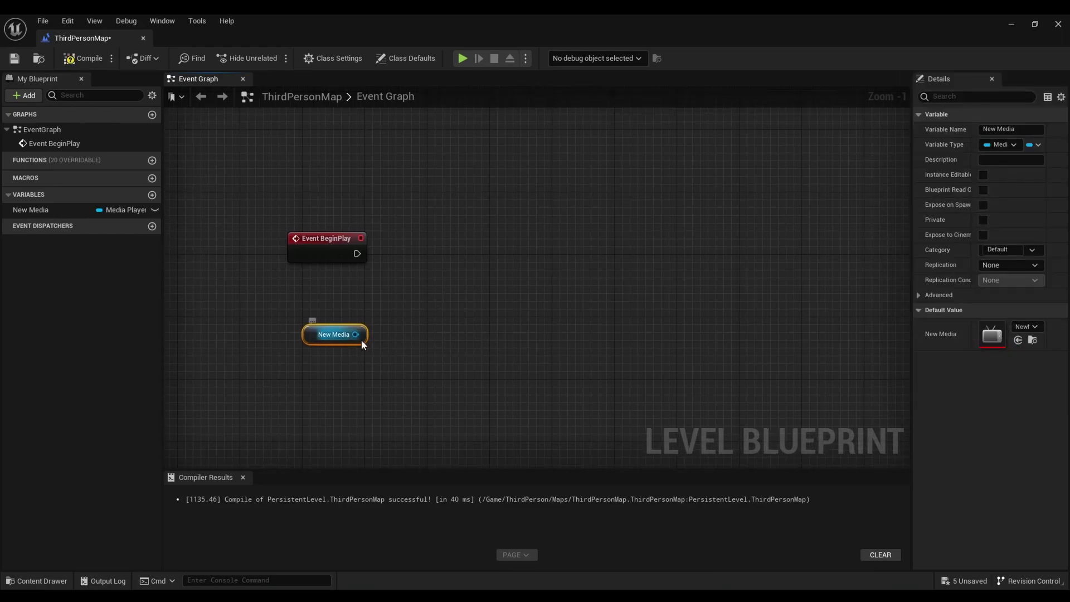
drag(356, 335, 411, 305)
text(open so)
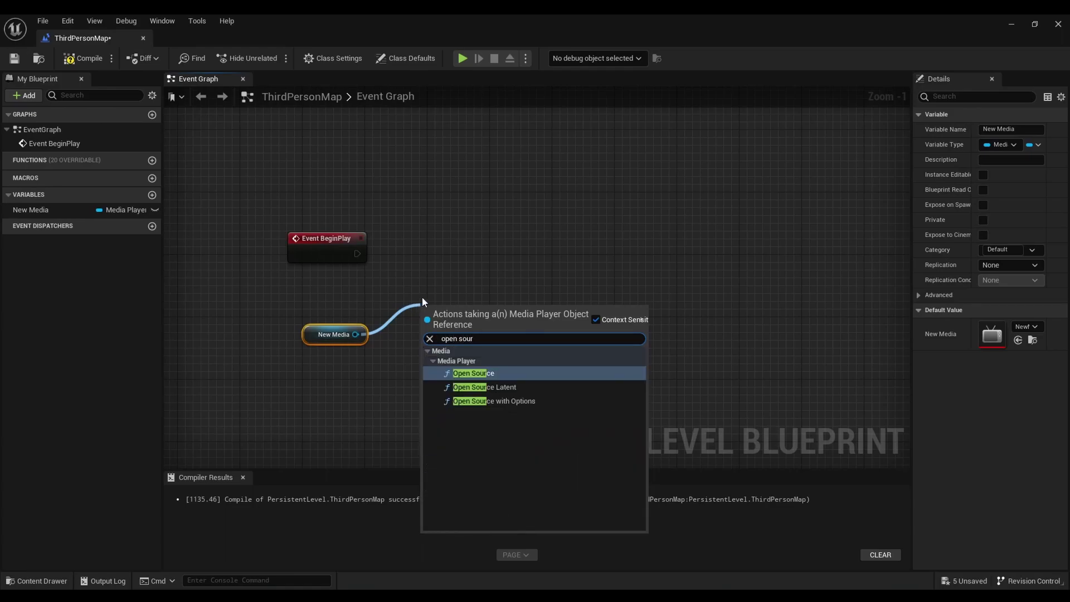
text(ur)
click(493, 373)
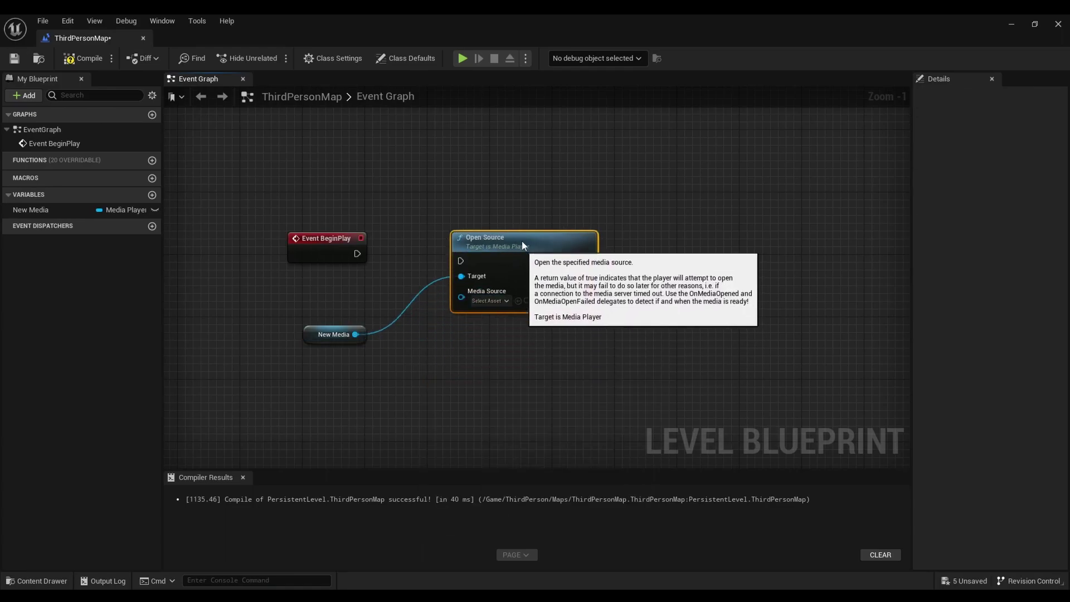
drag(357, 253, 495, 241)
Set Open Source's Media Source to the Clipchamp video.
click(491, 292)
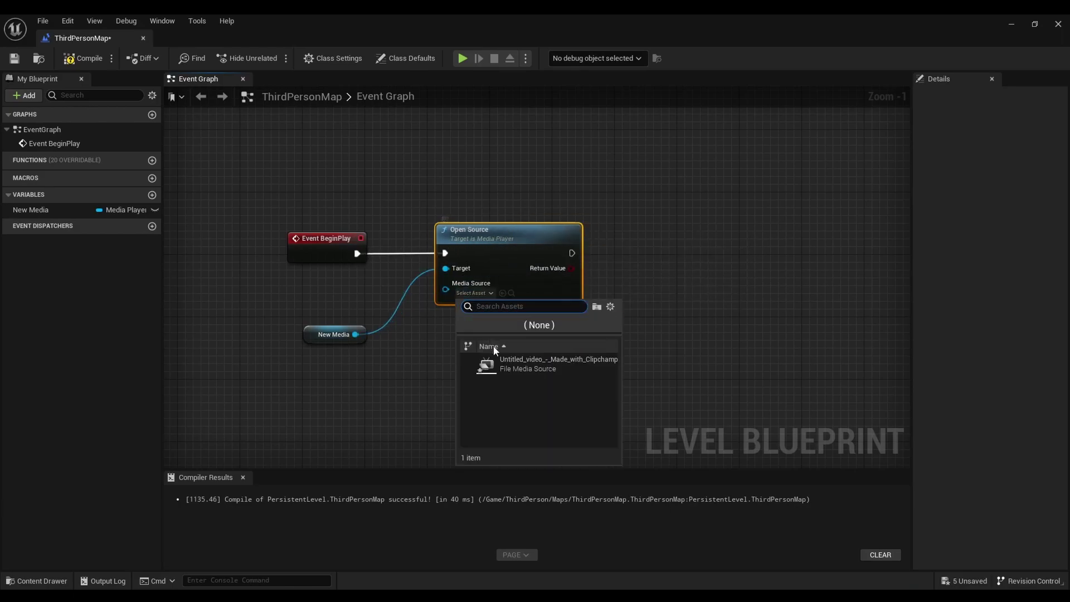
click(511, 362)
right_drag(505, 339, 444, 332)
Chain a Create Widget node after Open Source with class NewWidgetBlueprint.
drag(403, 265, 491, 267)
text(create wid)
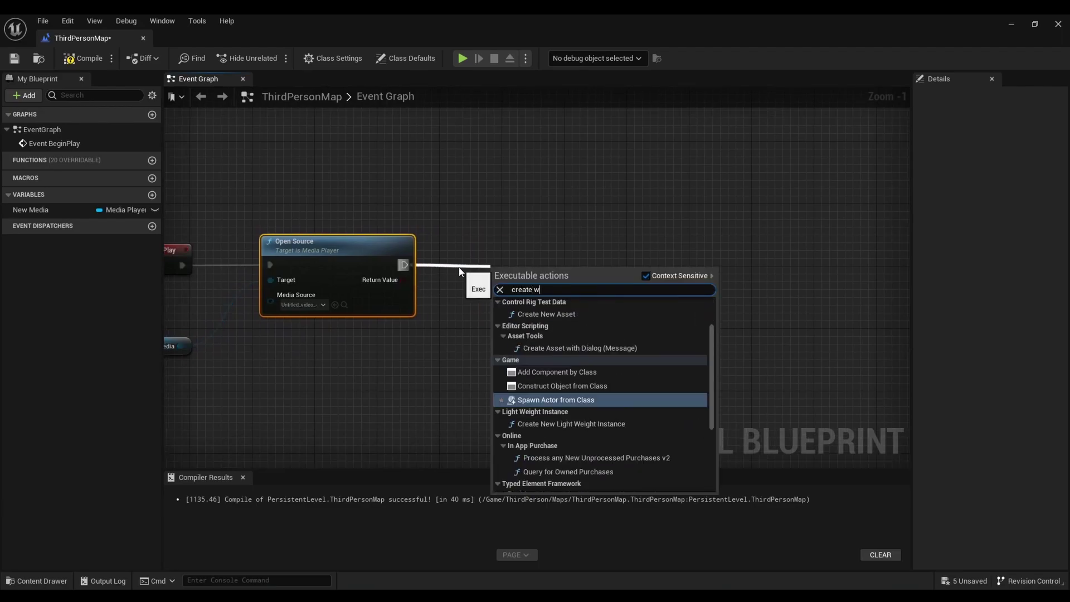
click(550, 313)
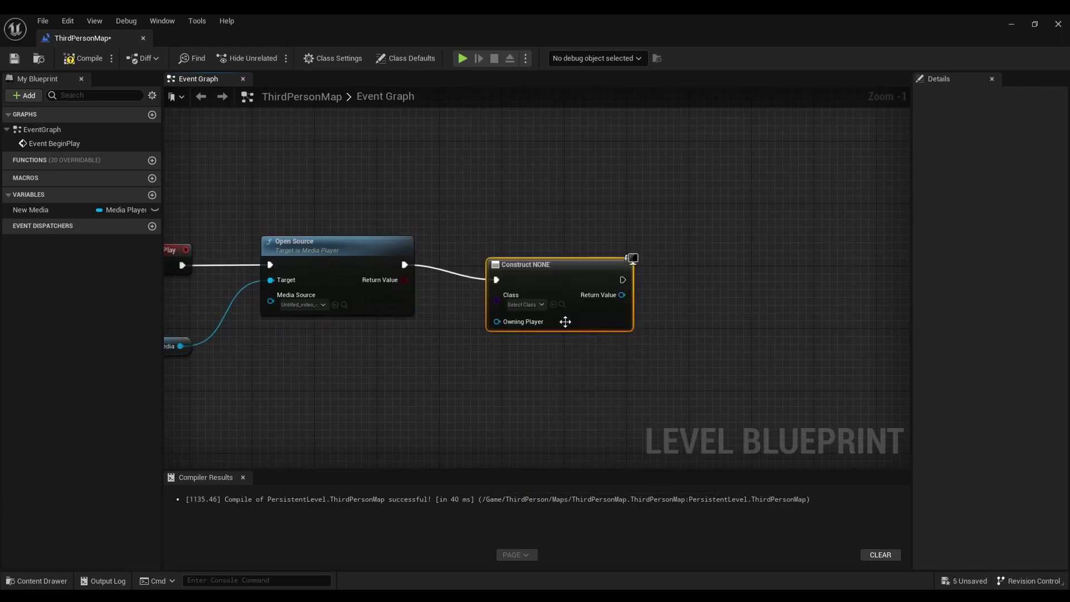
drag(549, 273, 542, 254)
click(535, 281)
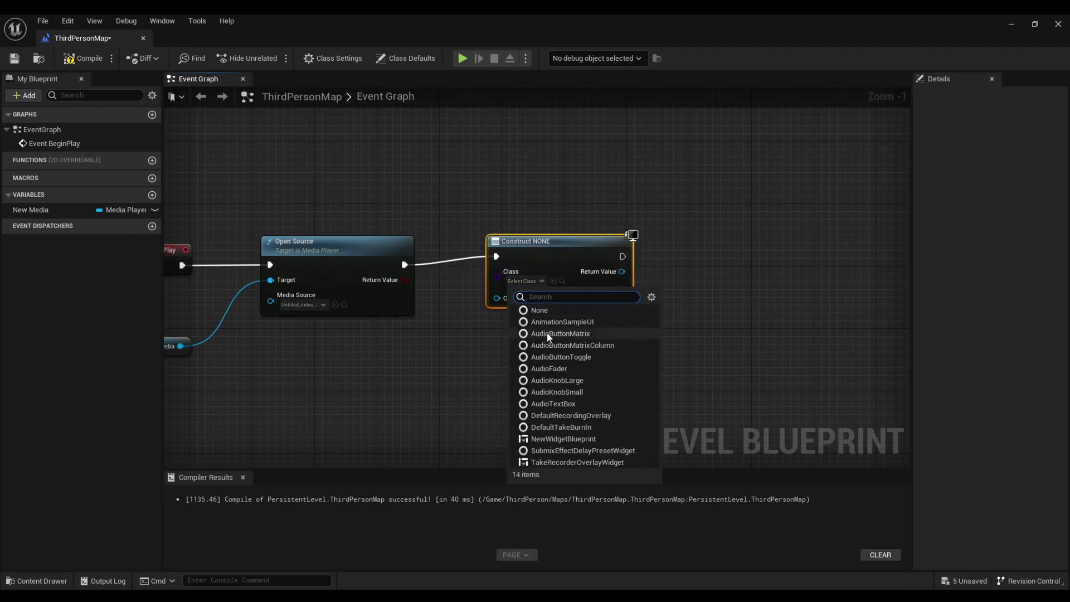
key(Escape)
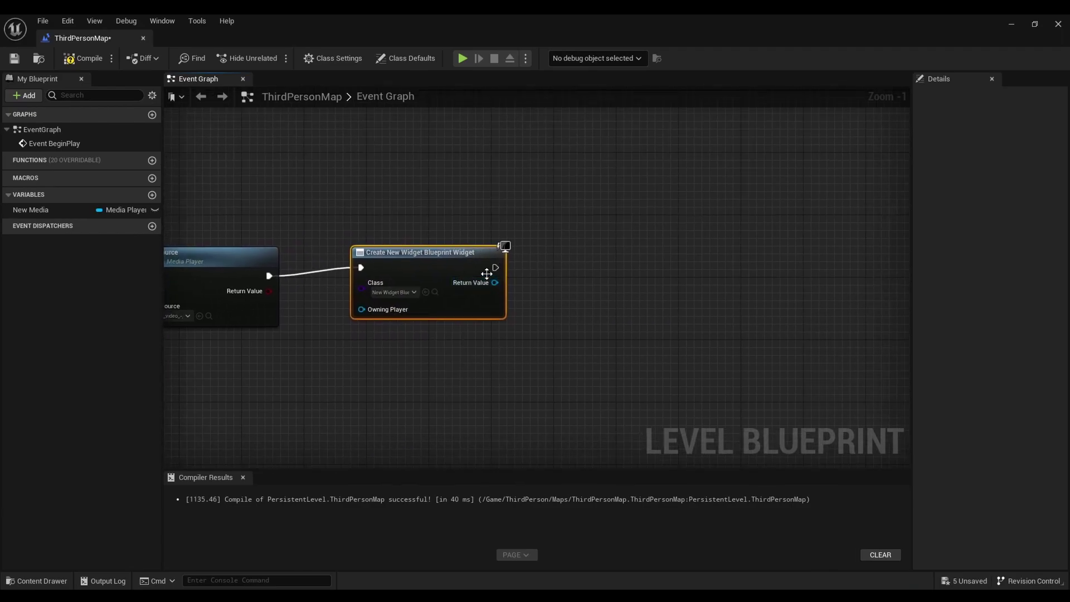
Add the created widget to the viewport, compile, and close the level blueprint.
drag(495, 282, 549, 267)
text(add to)
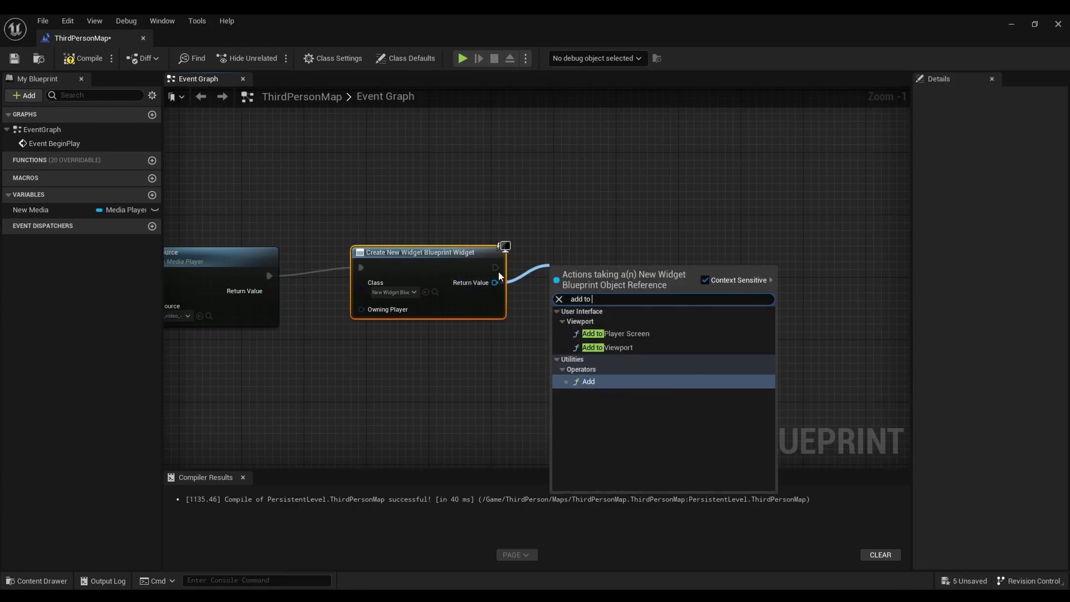
click(614, 347)
right_drag(491, 350, 688, 310)
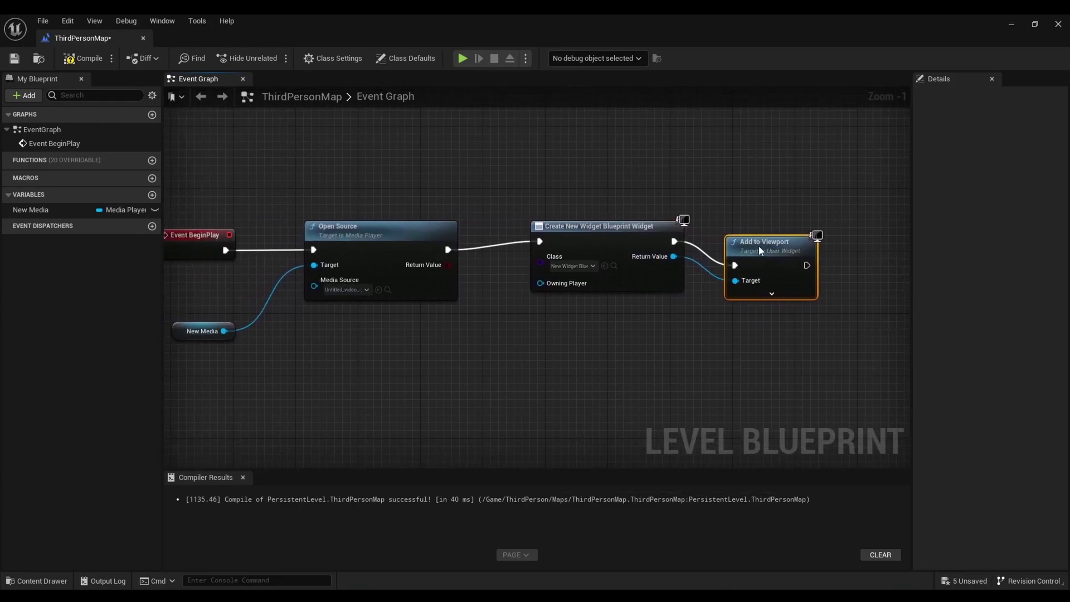
right_drag(182, 132, 253, 131)
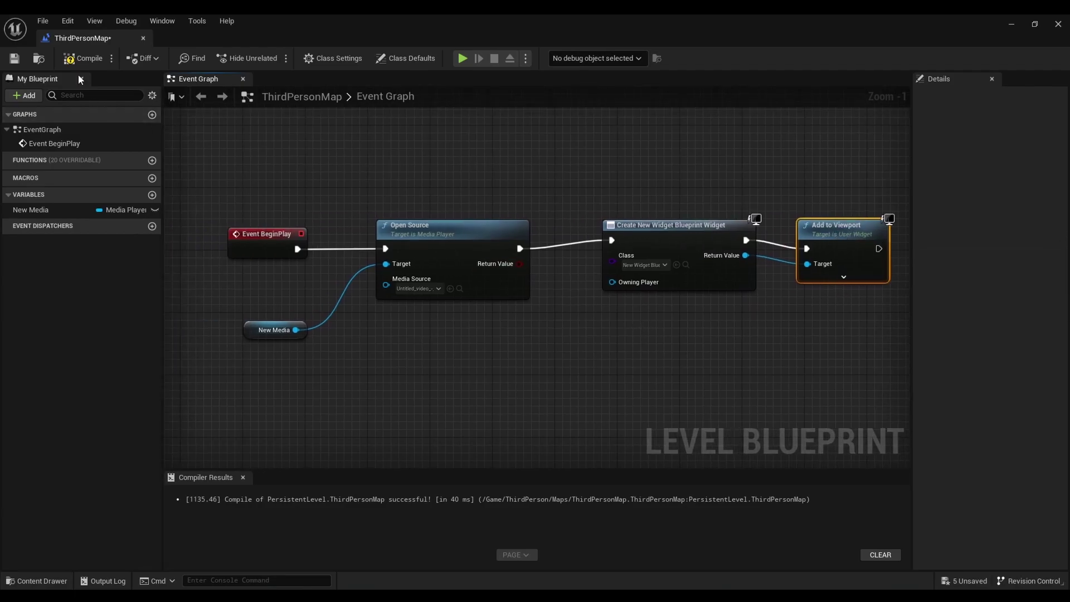
click(78, 59)
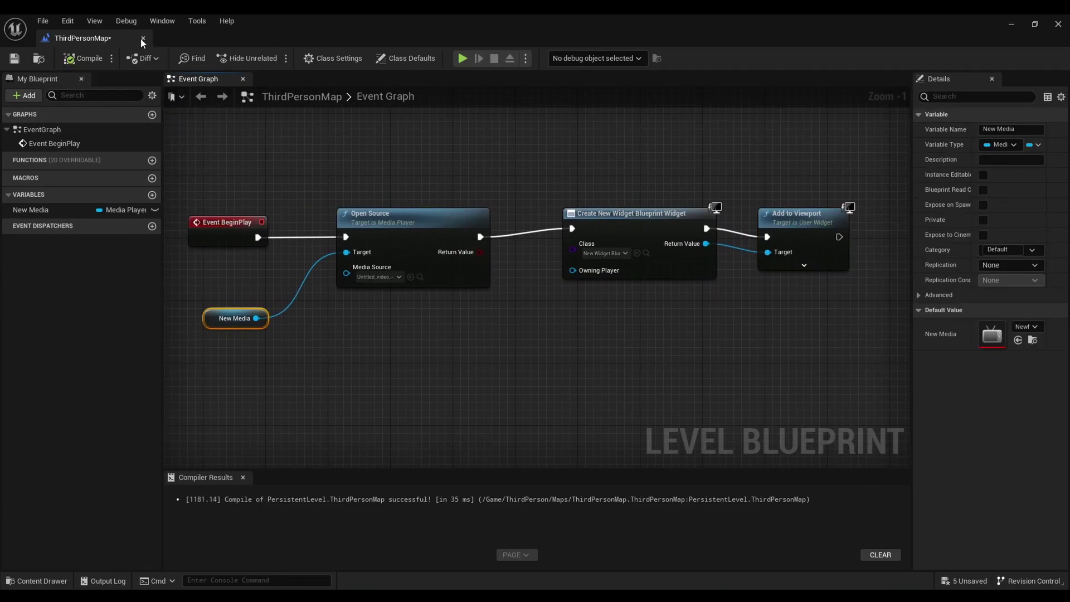
click(143, 38)
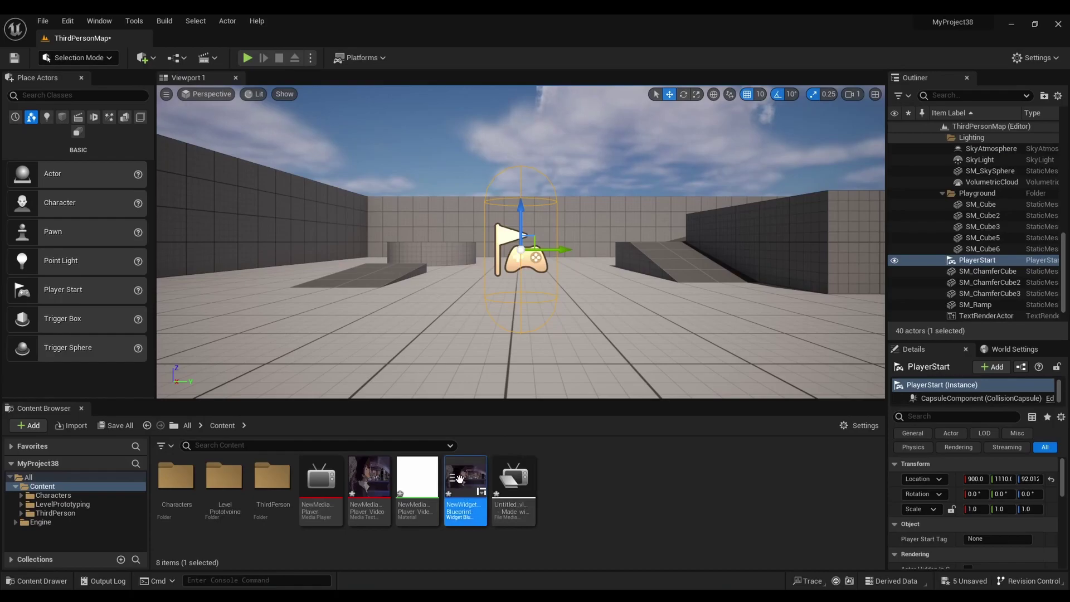
click(247, 58)
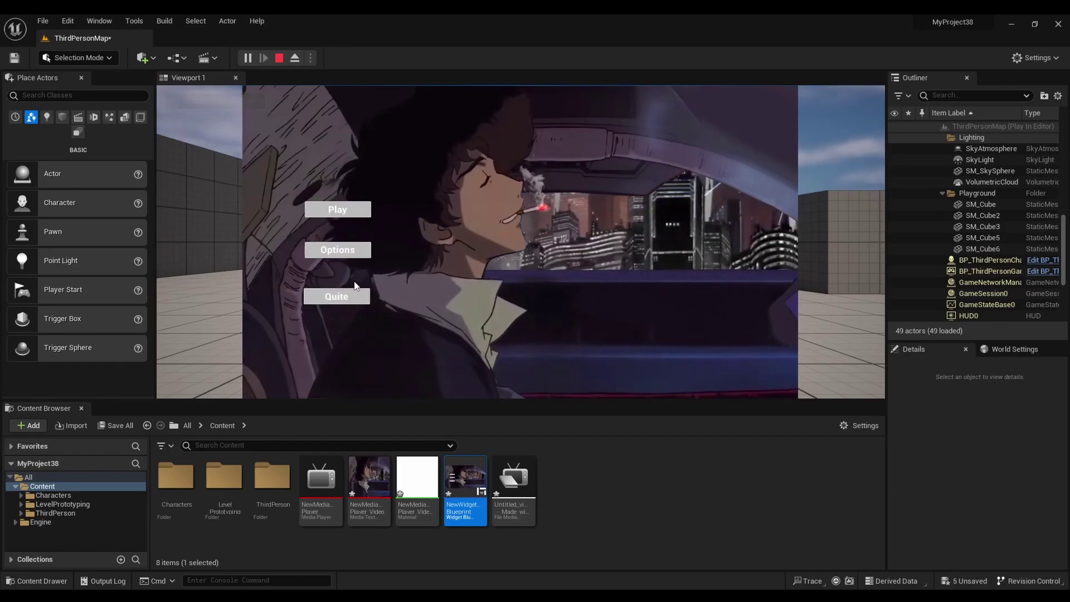
click(279, 60)
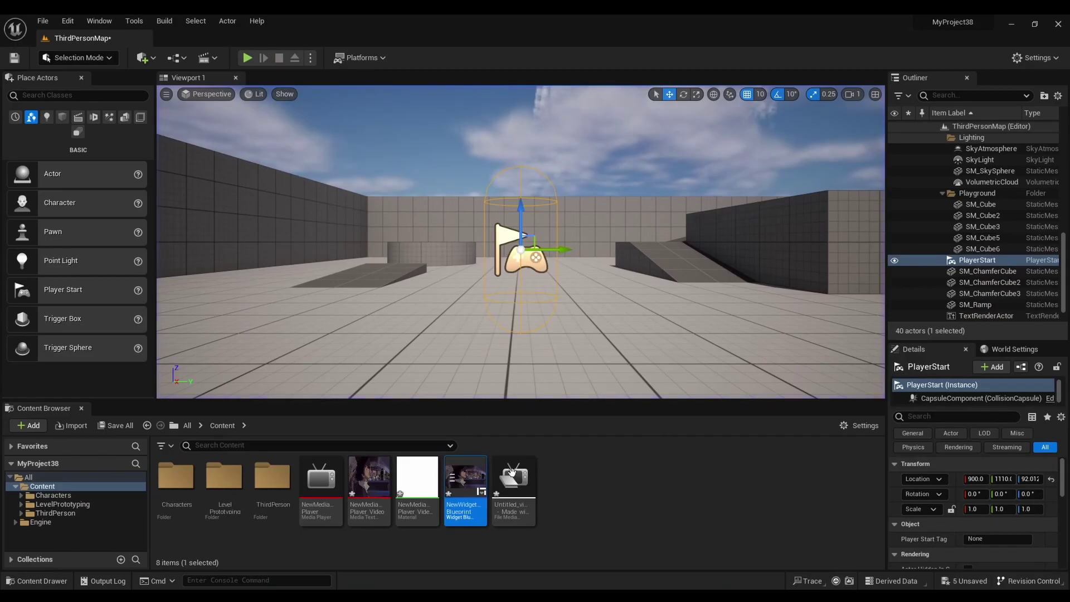